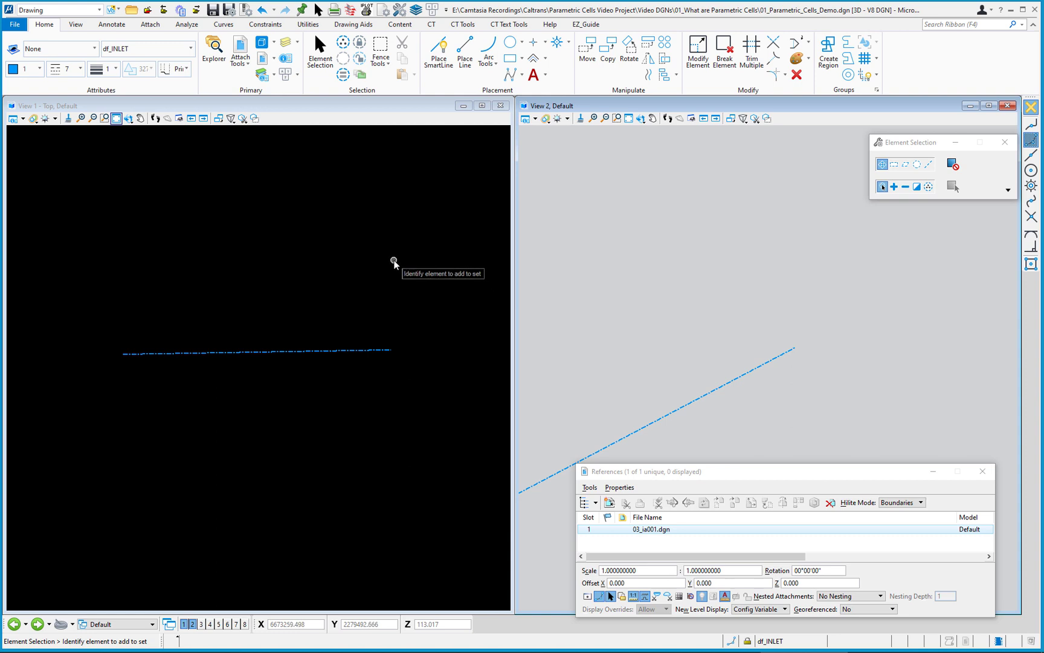
Step: Display the attached road plan reference and select the dashed inlet line
left_click(587, 597)
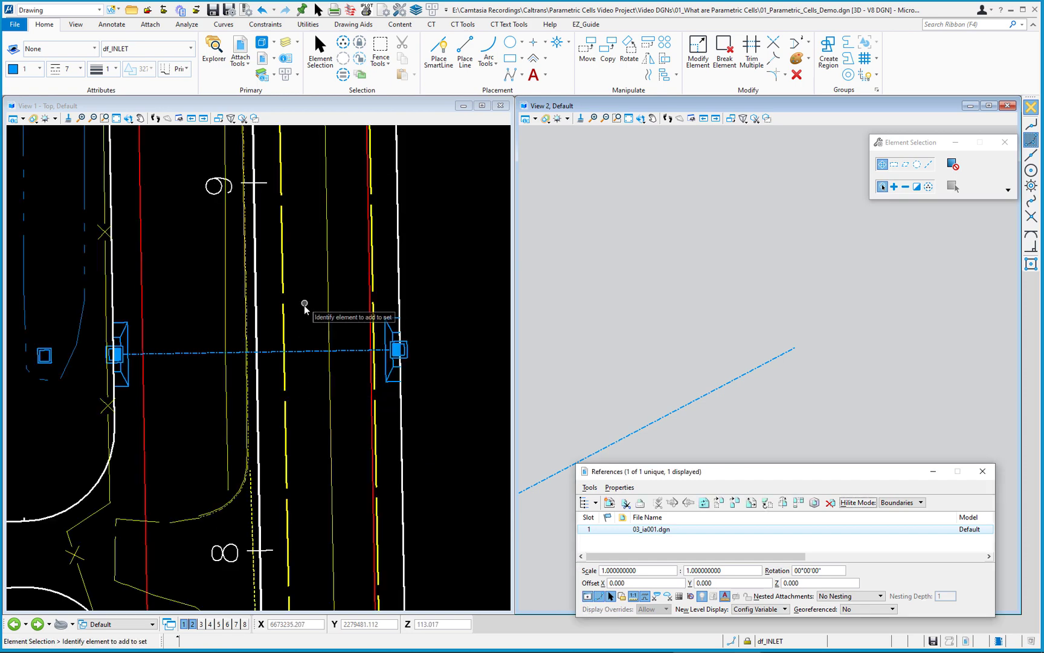
scroll(301, 318, "down", 5)
scroll(297, 331, "down", 3)
mouse_move(349, 354)
middle_mouse_down()
mouse_move(355, 296)
mouse_move(346, 361)
middle_mouse_up()
right_click(347, 360)
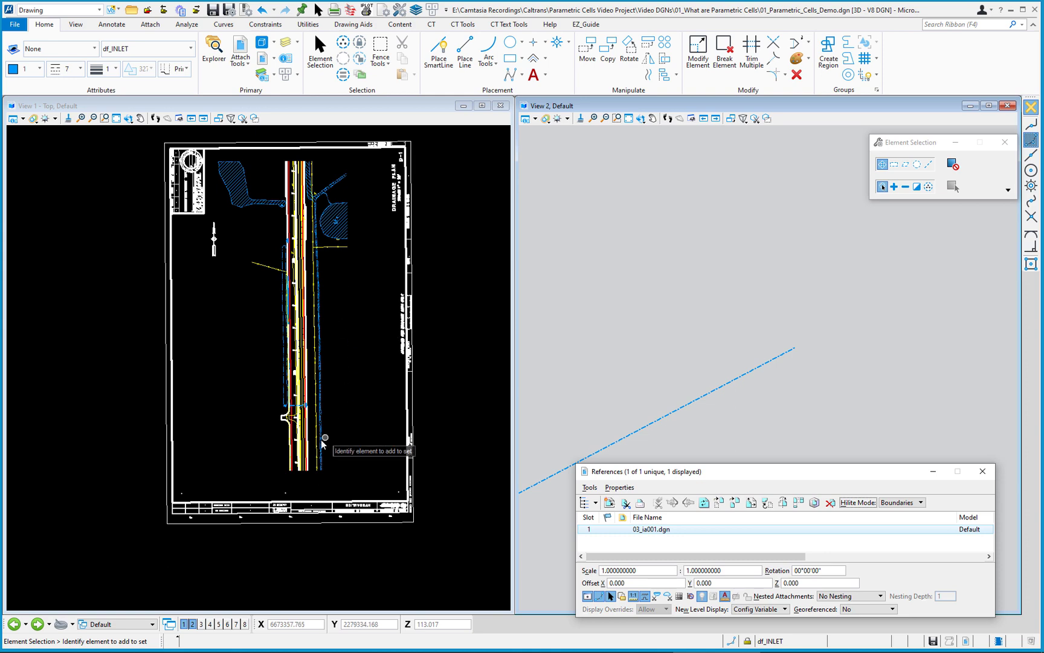
scroll(291, 425, "up", 3)
scroll(299, 408, "up", 3)
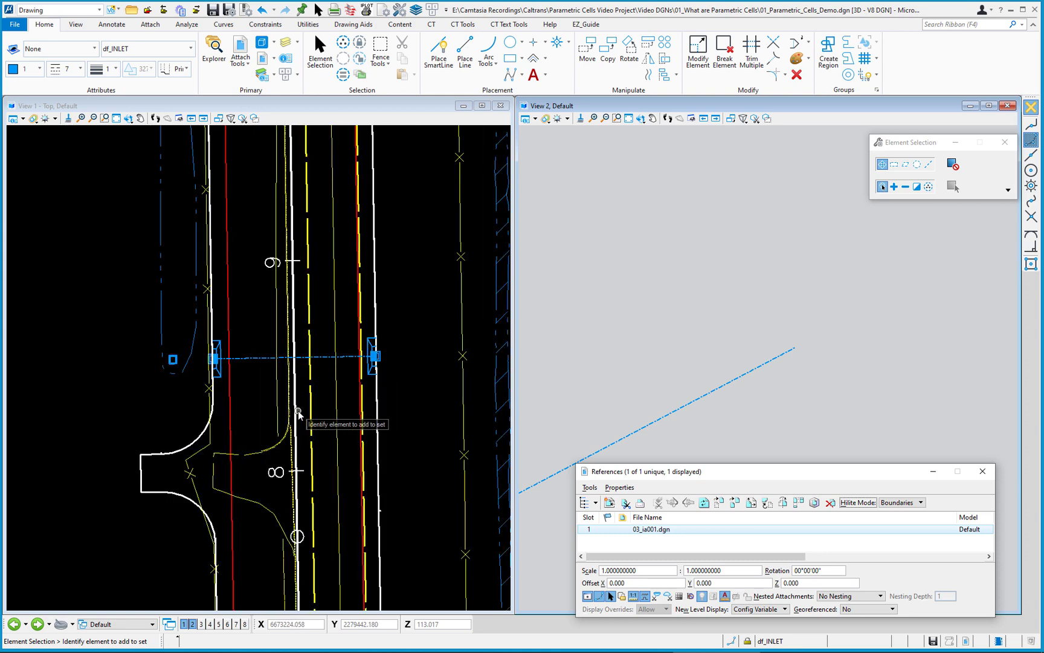
scroll(299, 409, "up", 2)
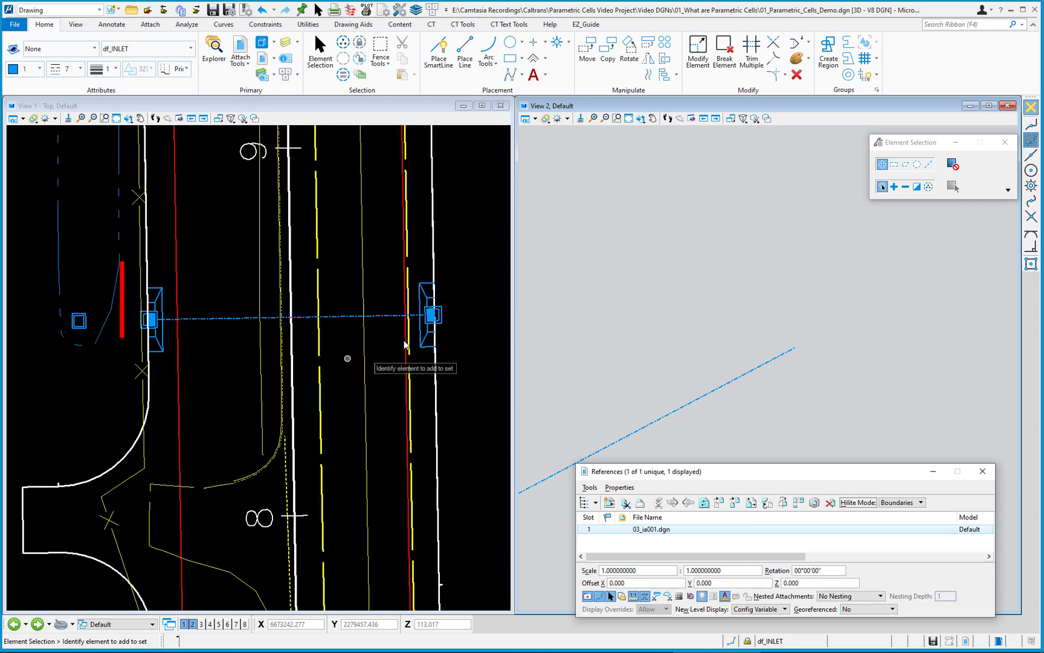
left_click(341, 318)
Step: Rotate View 1 obliquely around the road plan, selecting the inlet line without moving its endpoint
mouse_move(385, 438)
middle_mouse_down("shift")
mouse_move(272, 356)
mouse_move(275, 299)
middle_mouse_up("shift")
scroll(278, 299, "down", 2)
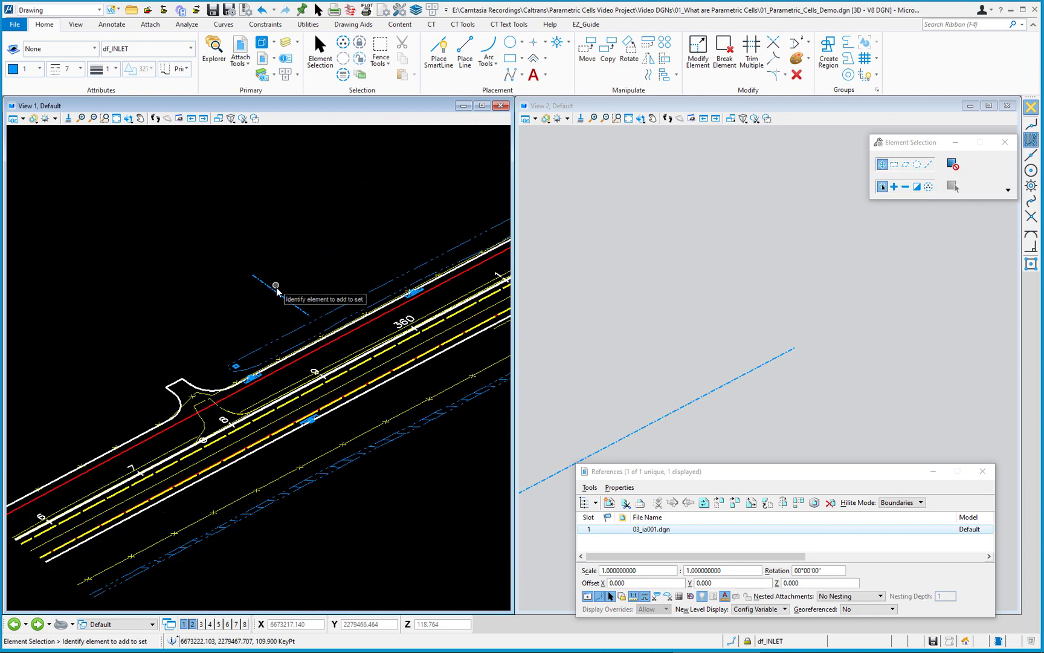
middle_click_drag(318, 373, 326, 313, "shift")
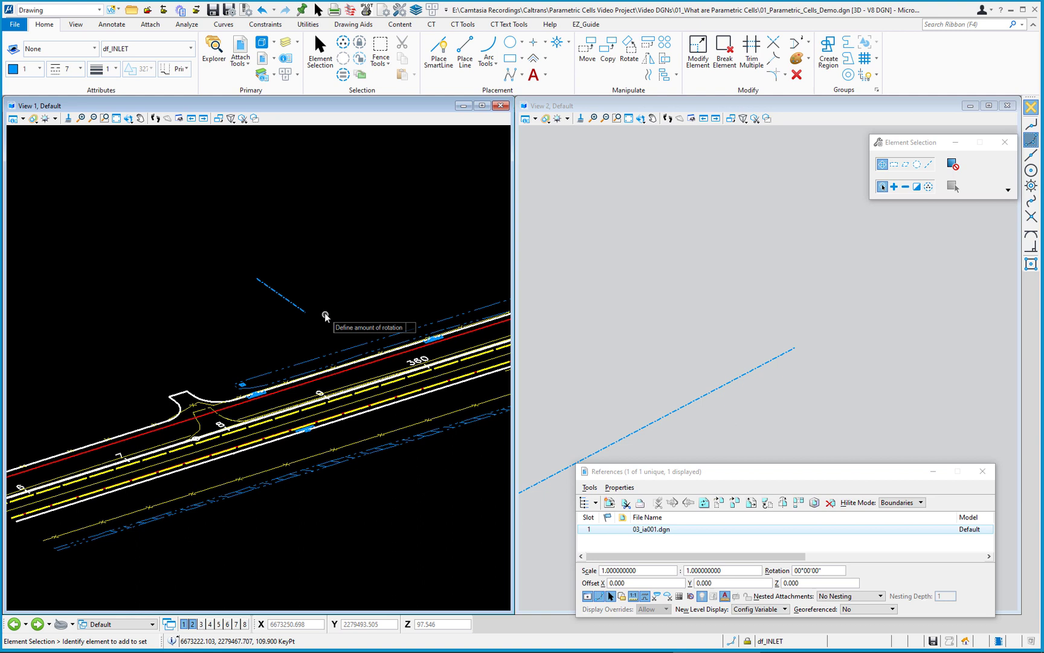
left_click(289, 304)
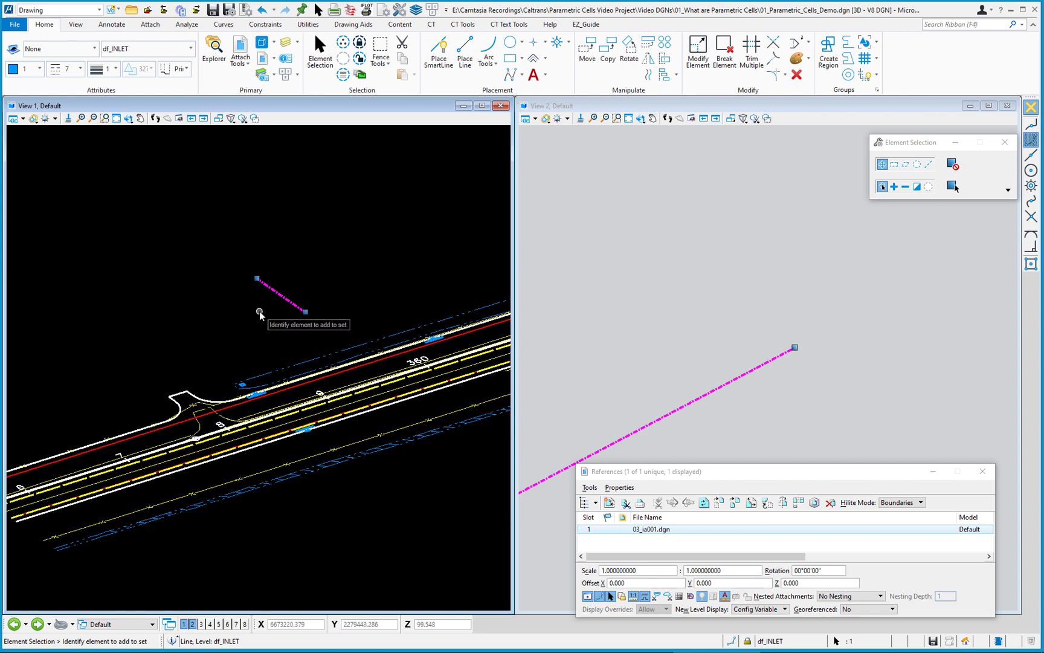
scroll(262, 291, "up", 2)
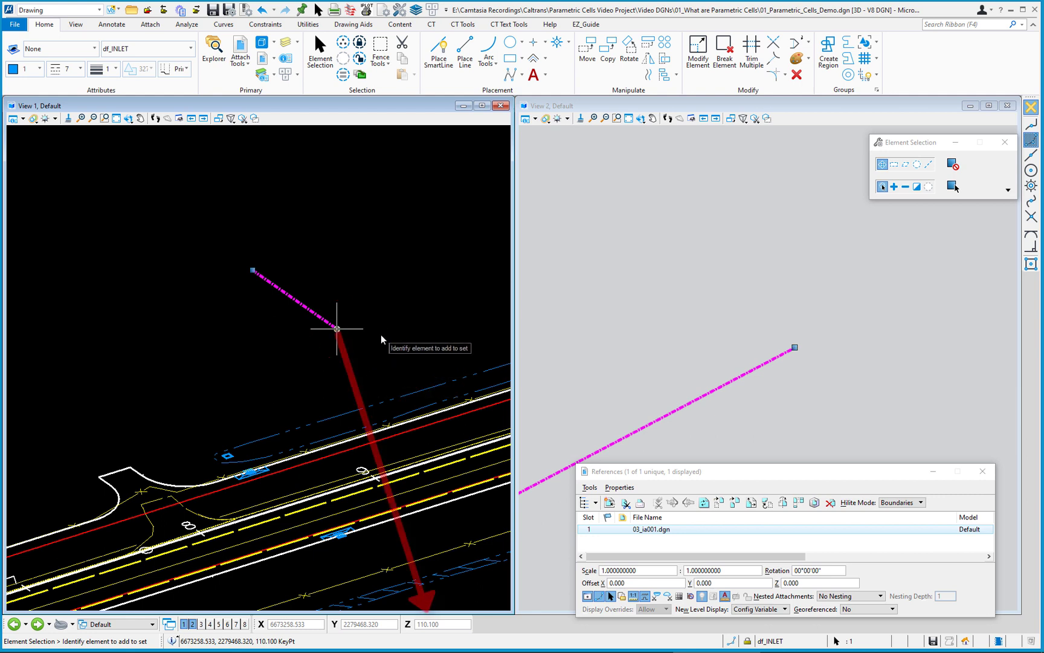
left_click(373, 290)
right_click(334, 271)
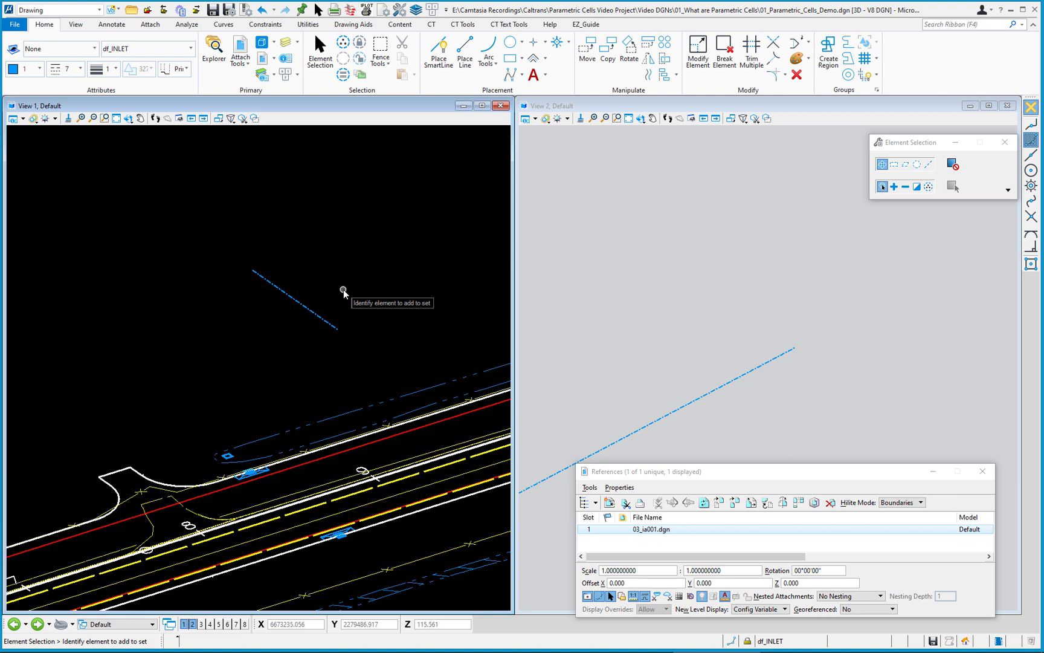
Step: Rotate View 1 to the Top orientation via the view tools popup
right_click(322, 248)
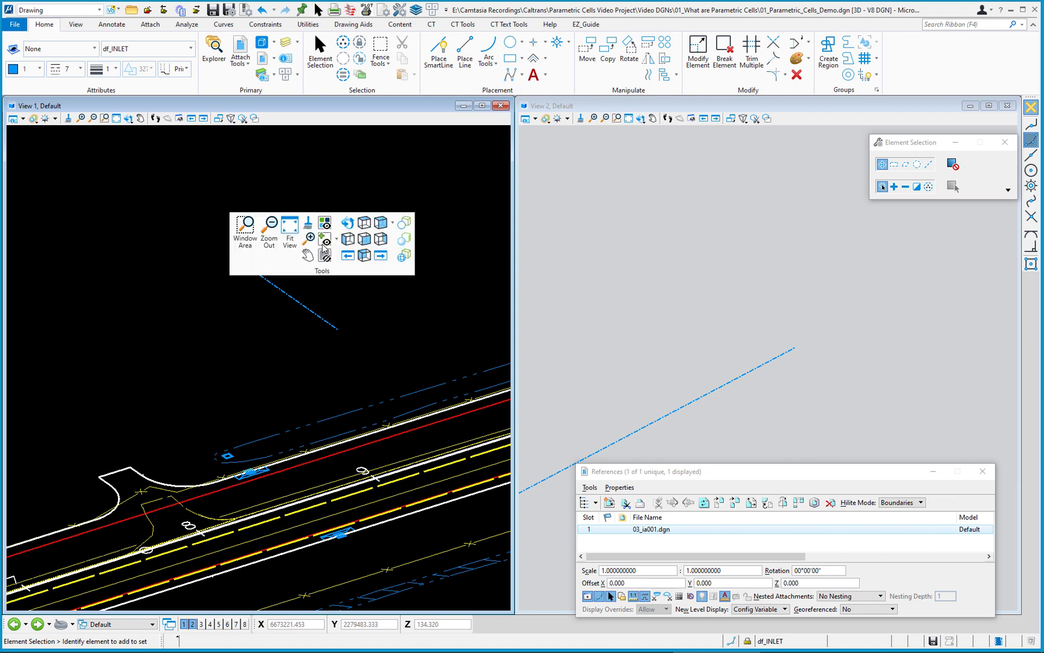
left_click(364, 223)
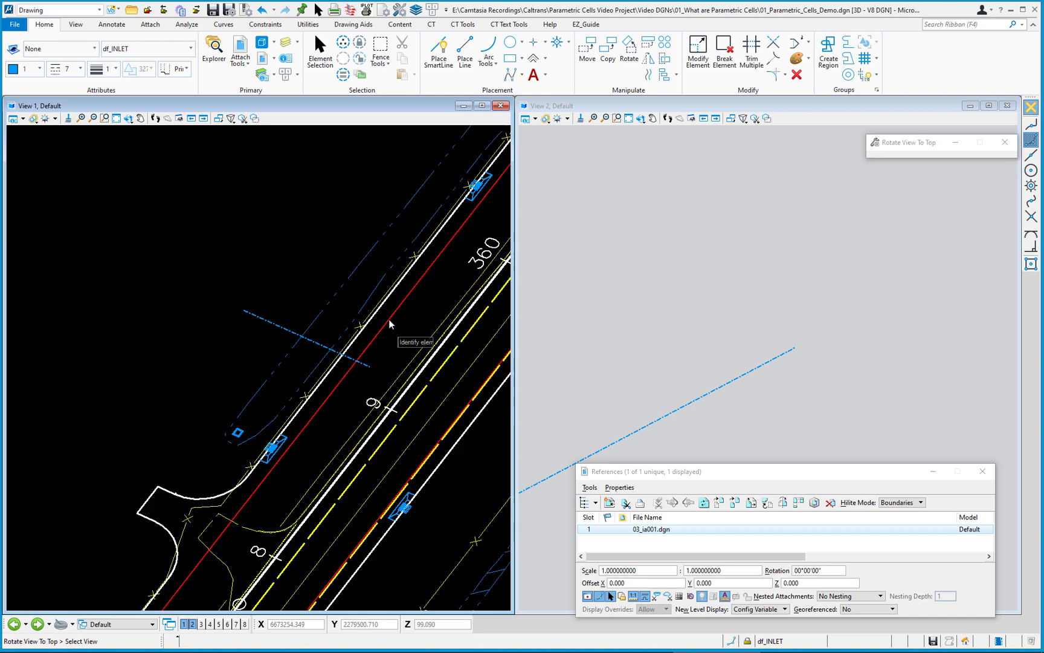
Step: Hide the road plan reference and start Place Active Cell
left_click(589, 598)
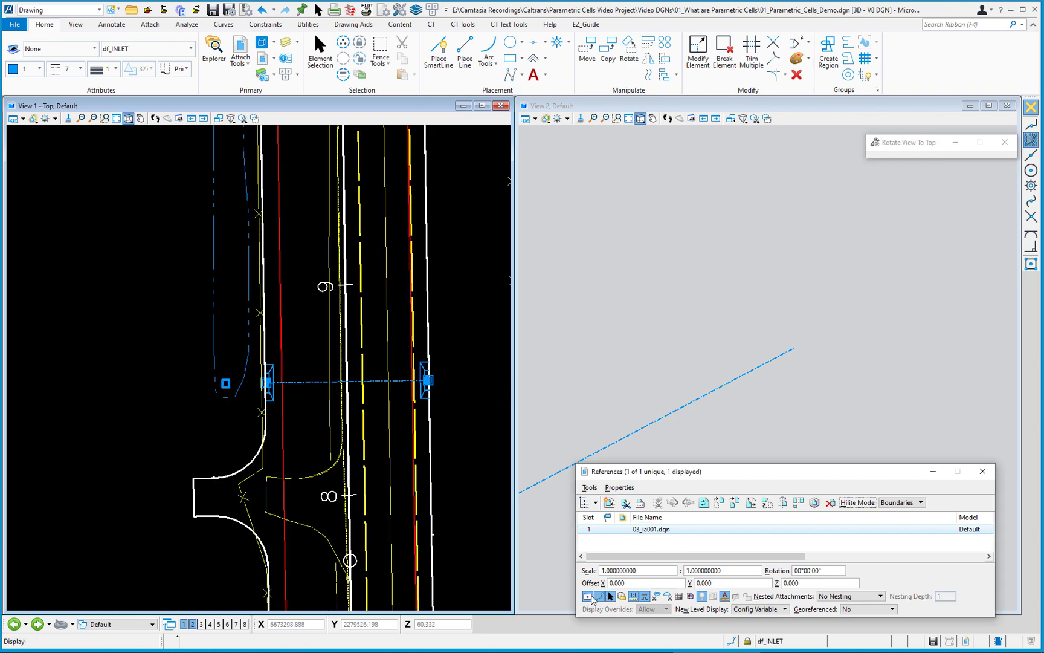
scroll(448, 382, "up", 2)
scroll(443, 375, "up", 2)
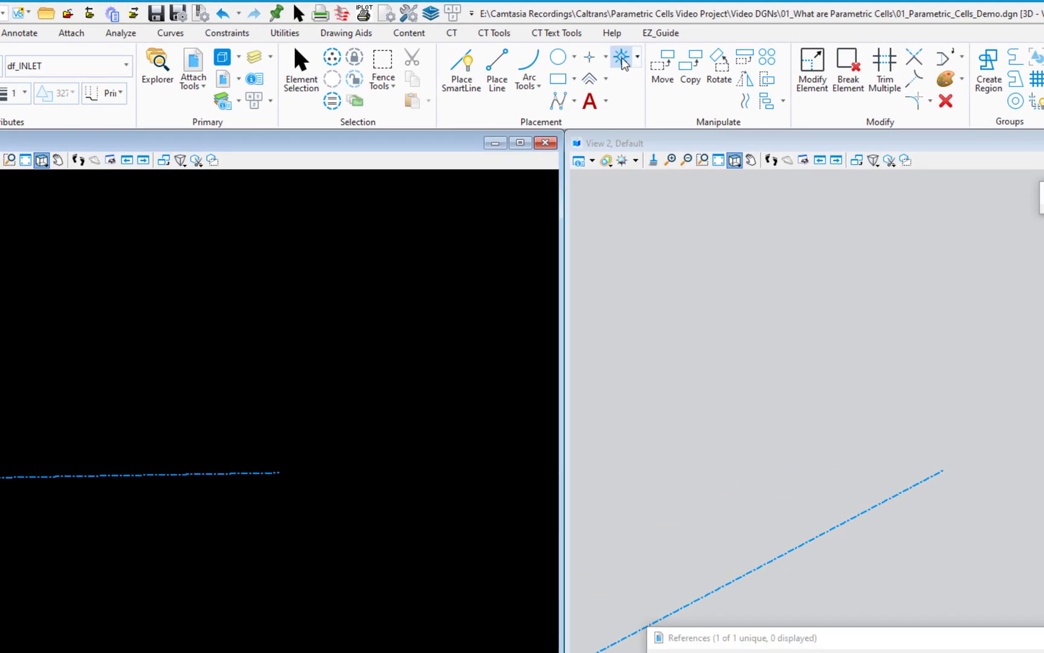
left_click(622, 60)
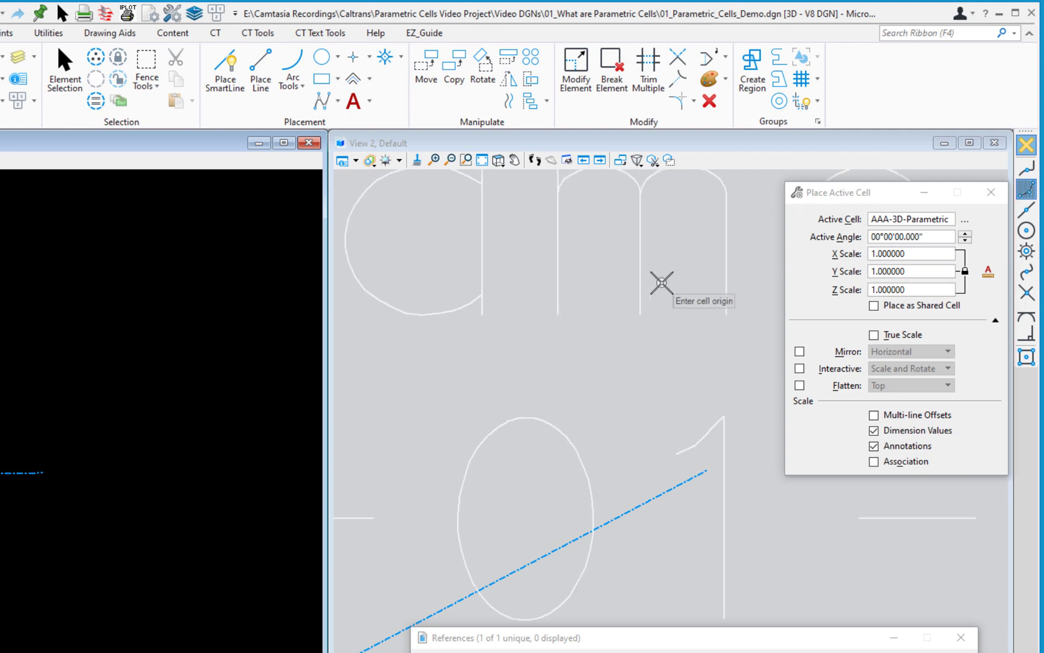
Step: Browse the Parametric_3D-2.cel library and preview the DI-G1 drainage inlet cell
left_click(966, 222)
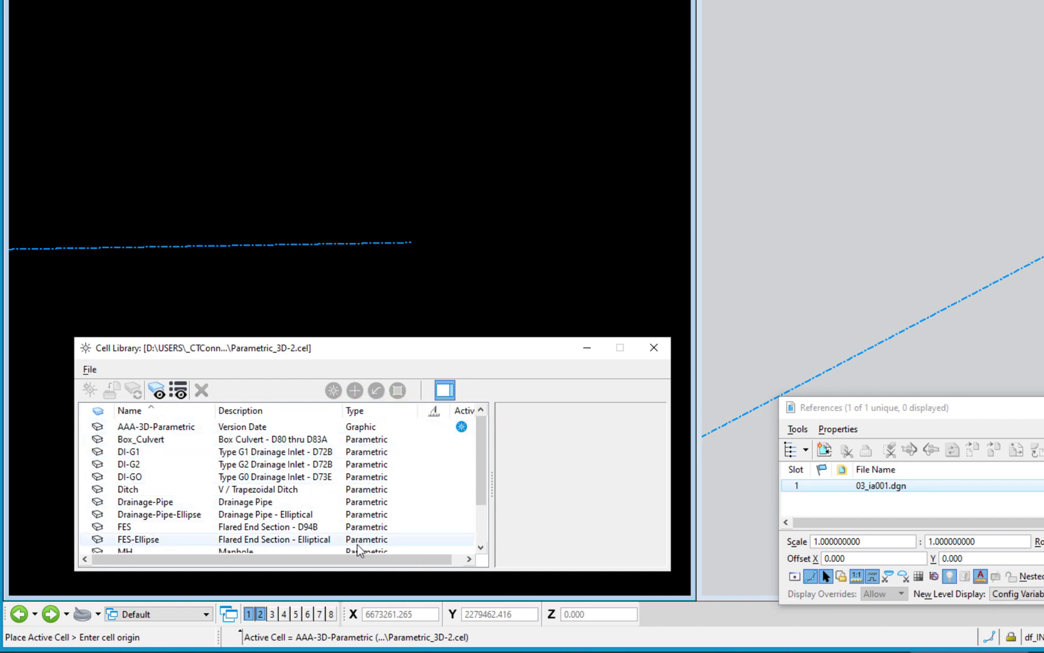
left_click(126, 453)
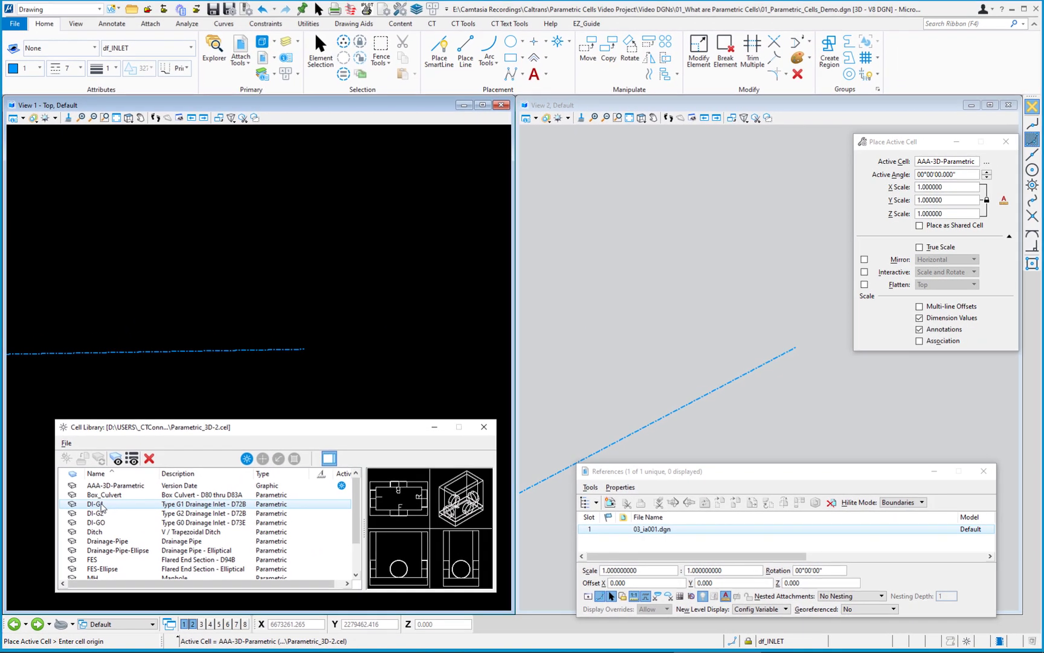
Step: Make DI-G1 the active cell with the Front variation and interactive placement off
double_click(102, 504)
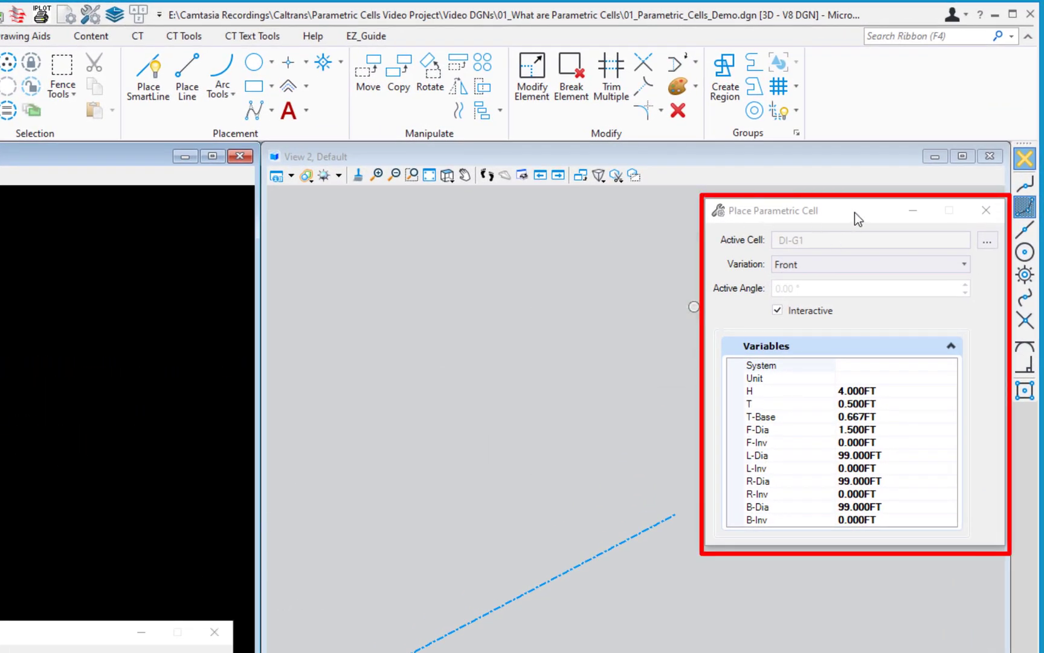
left_click(801, 266)
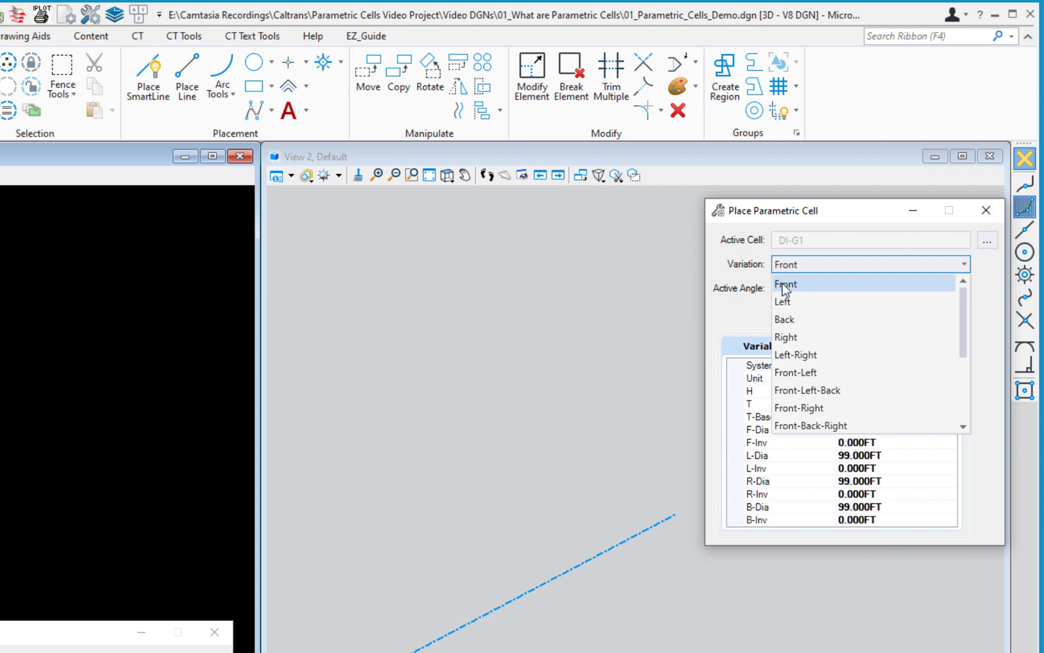
left_click(784, 286)
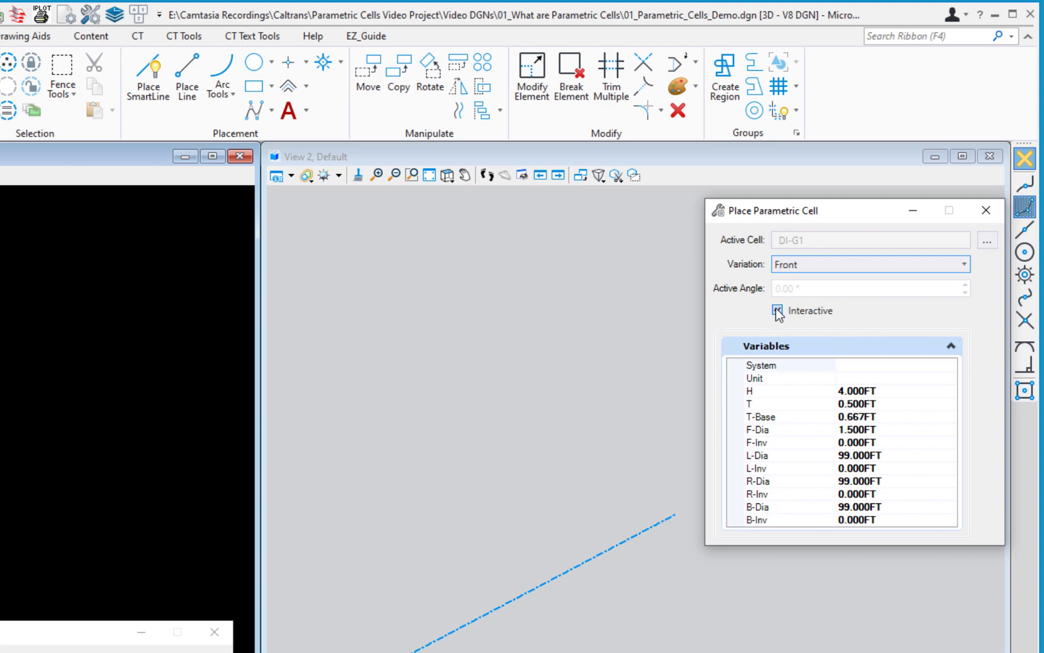
left_click(778, 310)
left_click(800, 289)
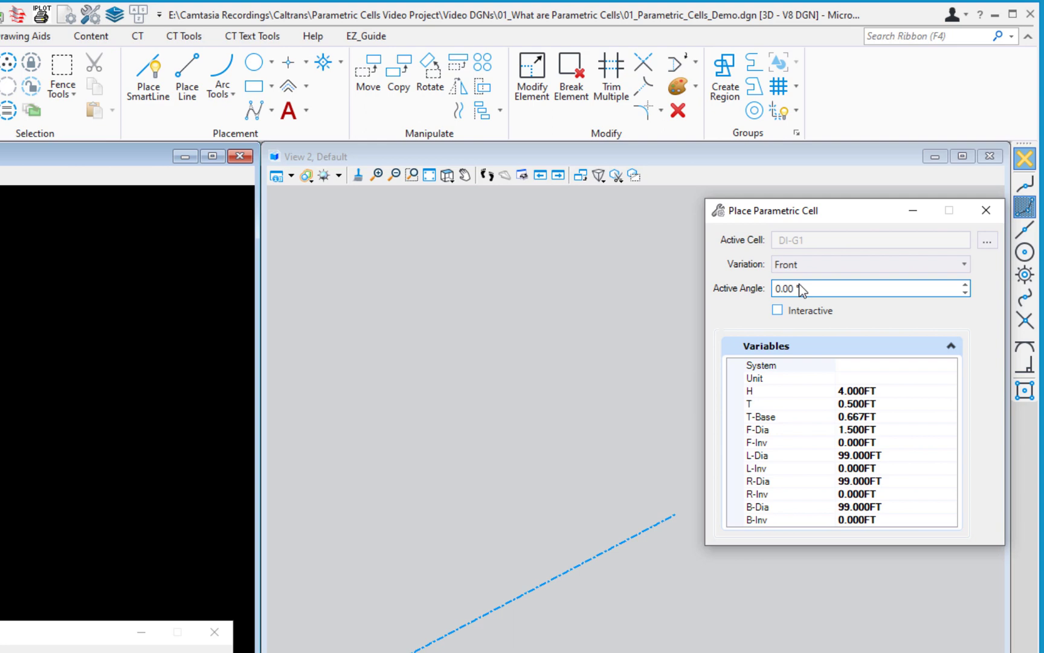
Step: Turn interactive placement back on for the DI-G1 inlet
left_click(777, 310)
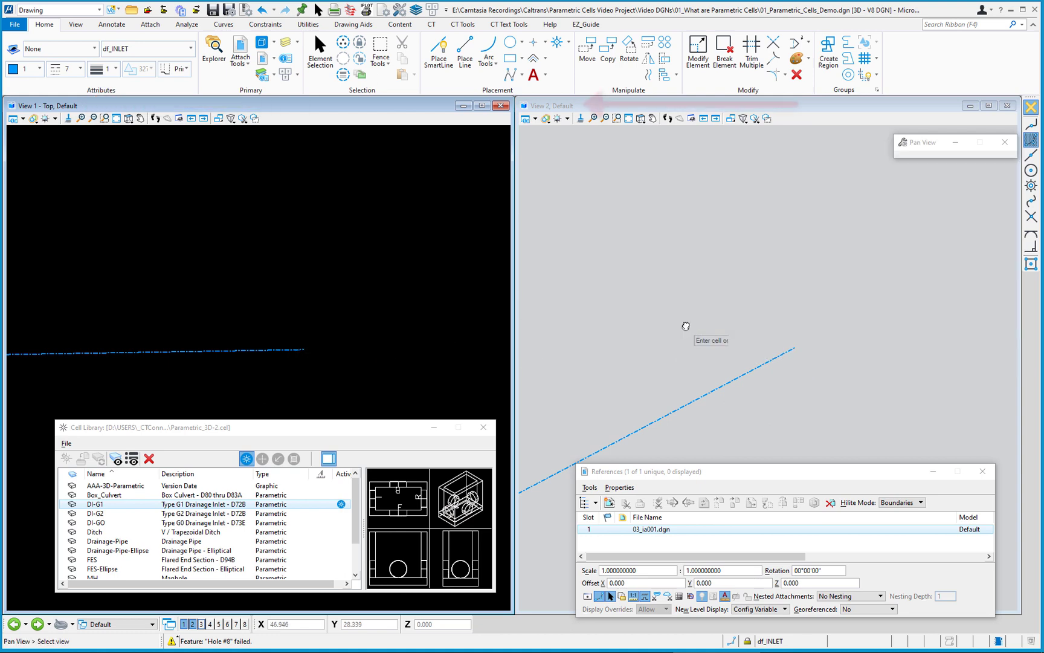
Step: Place the DI-G1 inlet at the inlet line's end, rotated so its hole faces the pipe
right_click(581, 344)
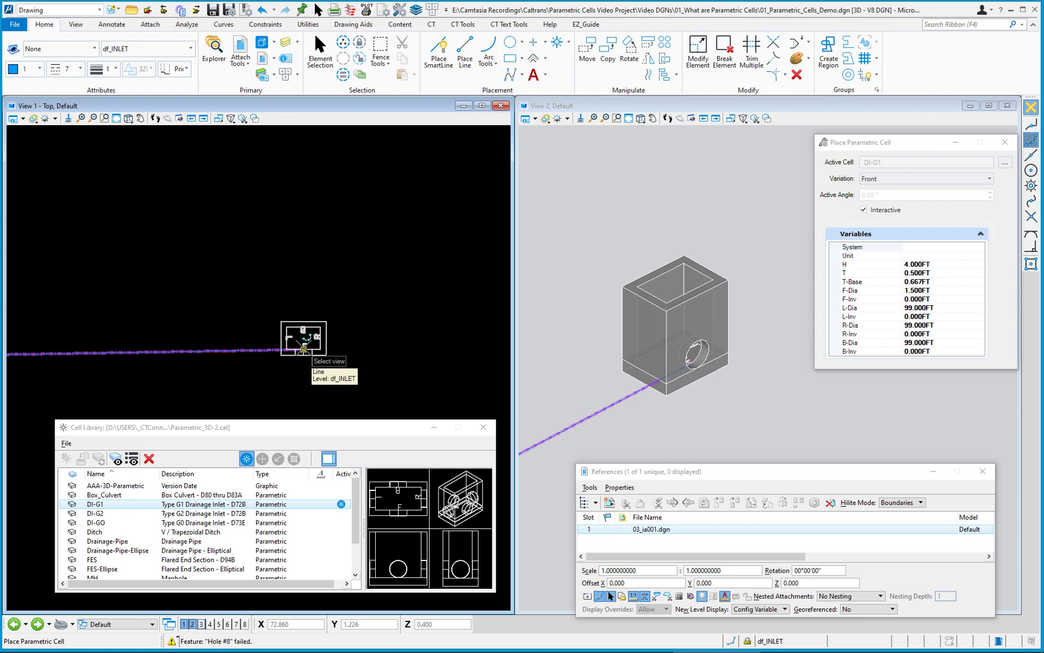
scroll(303, 348, "up", 2)
scroll(301, 352, "up", 5)
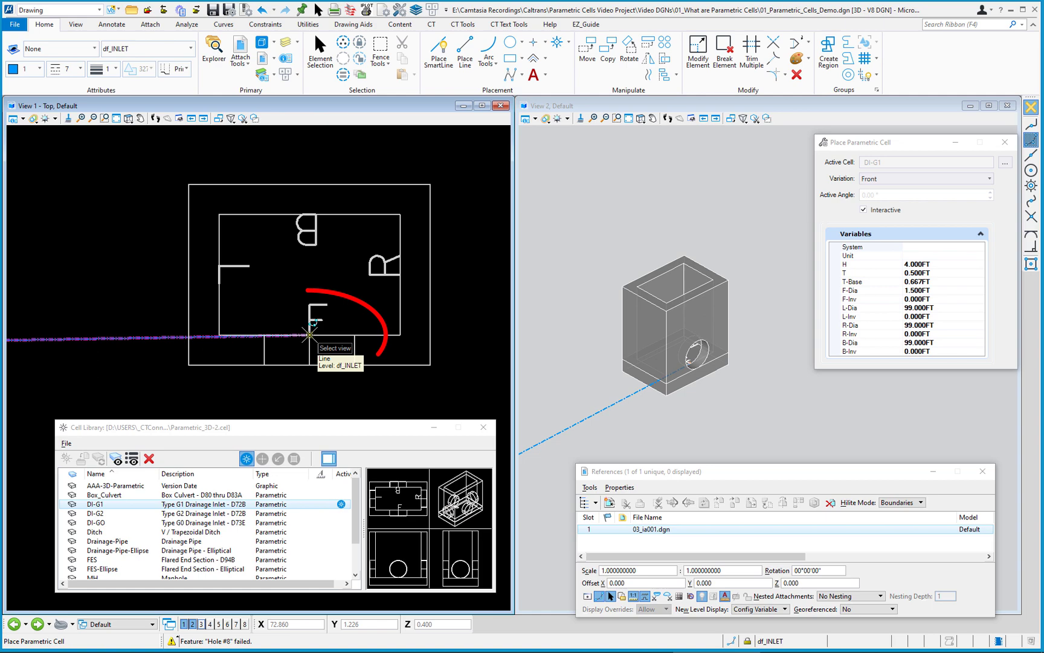
left_click(309, 334)
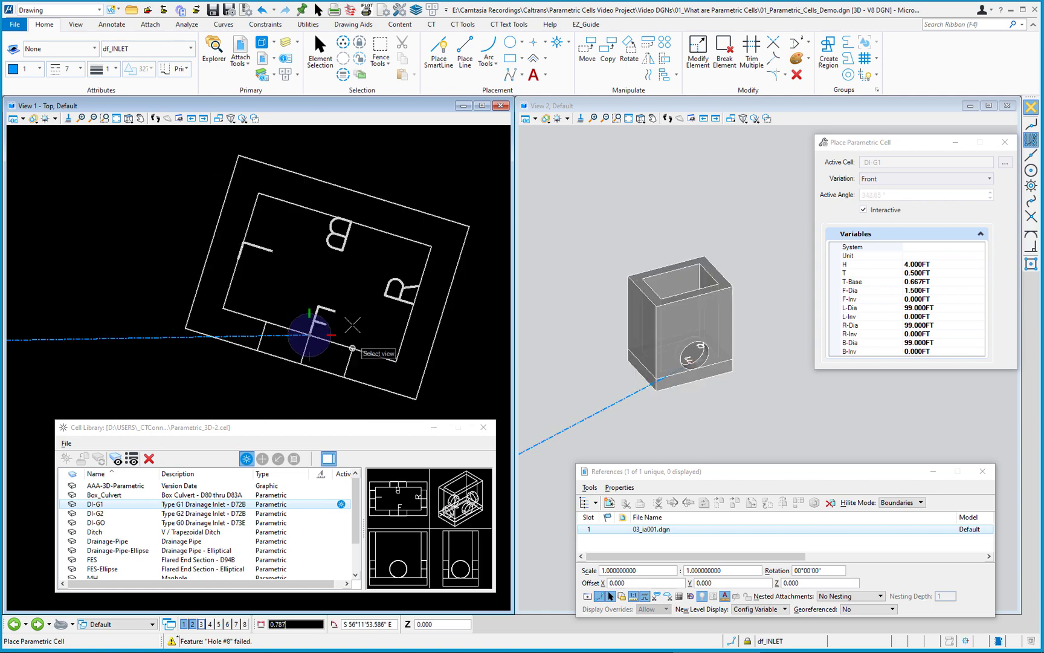
left_click(310, 365)
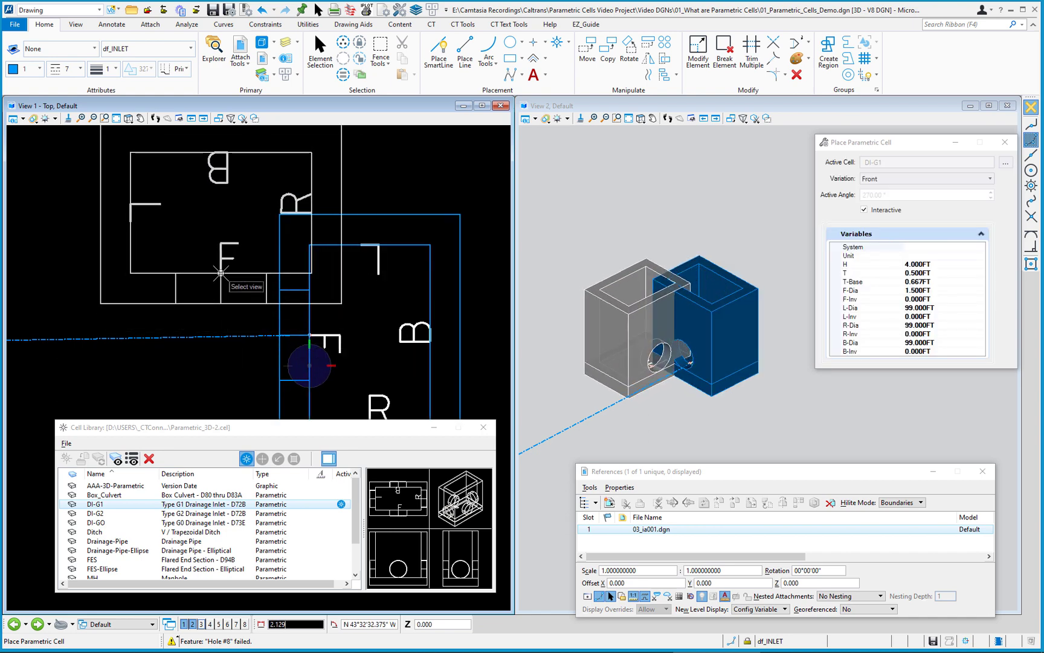
Step: End cell placement and select the placed DI-G1 inlet with Element Selection
key("Escape")
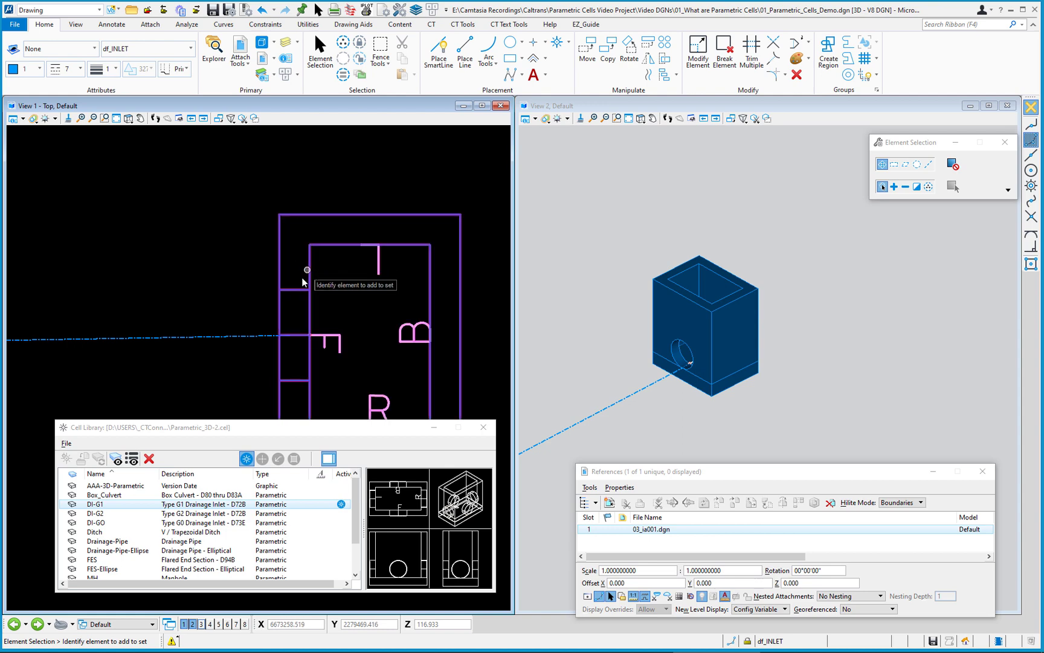
scroll(184, 237, "down", 2)
left_click(310, 292)
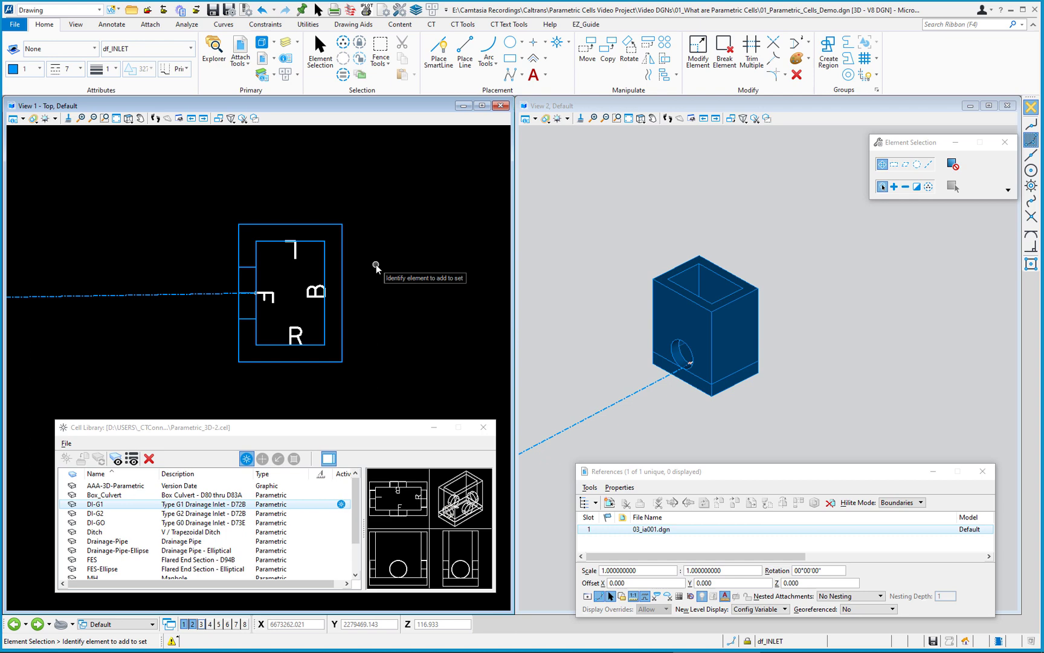
left_click(663, 300)
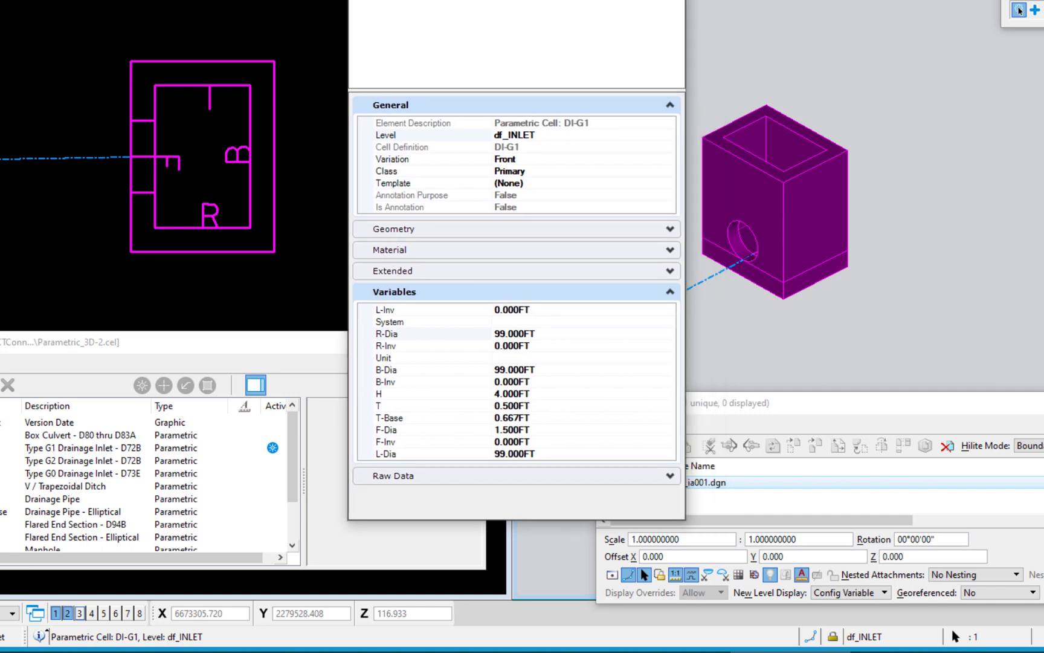
Step: Set the inlet's variables H to 6.5 ft and R-Dia to 1.5 ft in Properties
left_click_drag(493, 1, 459, 1)
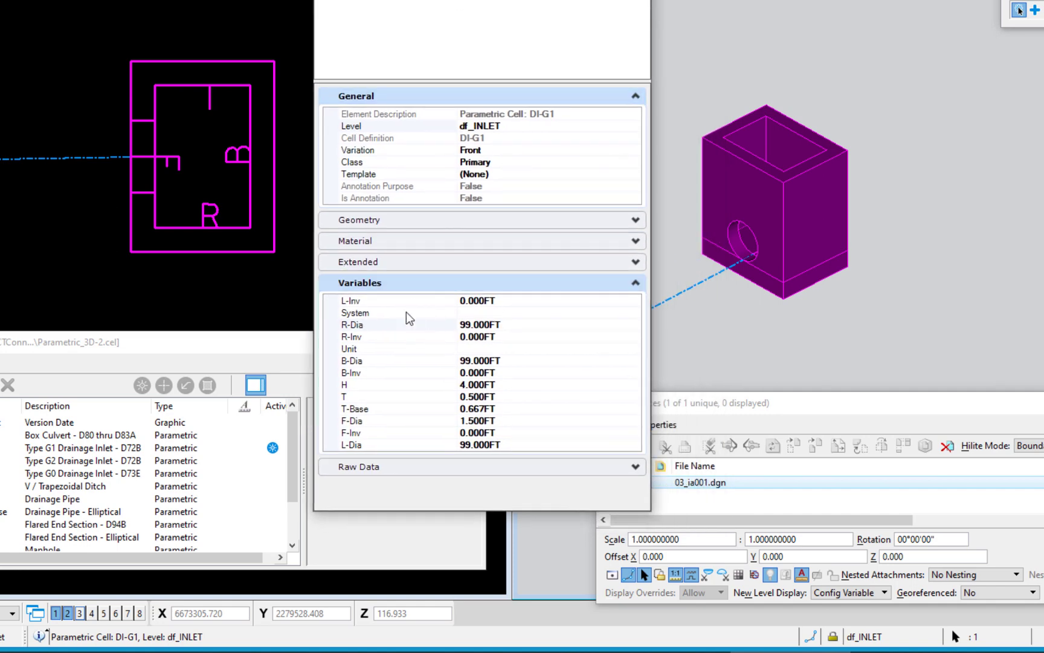
left_click(484, 387)
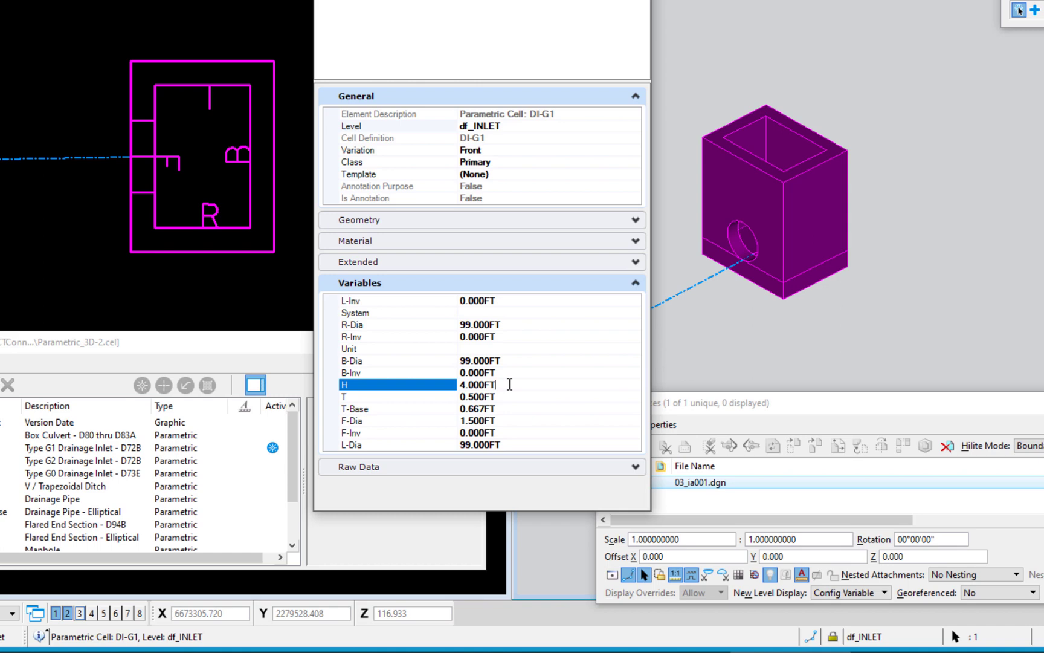
type("6")
type(".5")
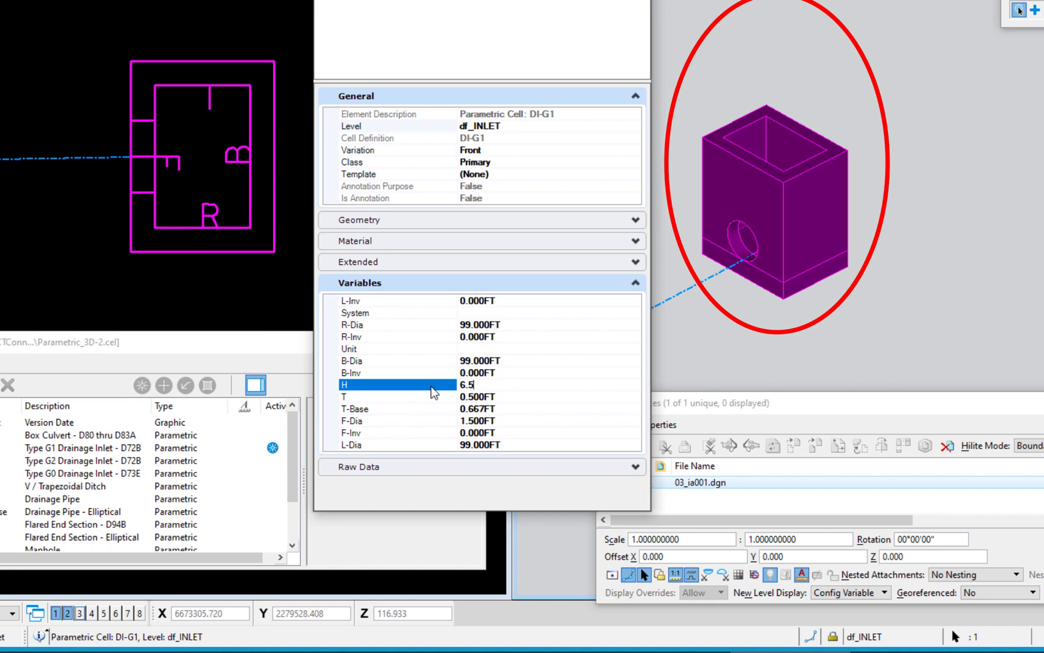
key("Return")
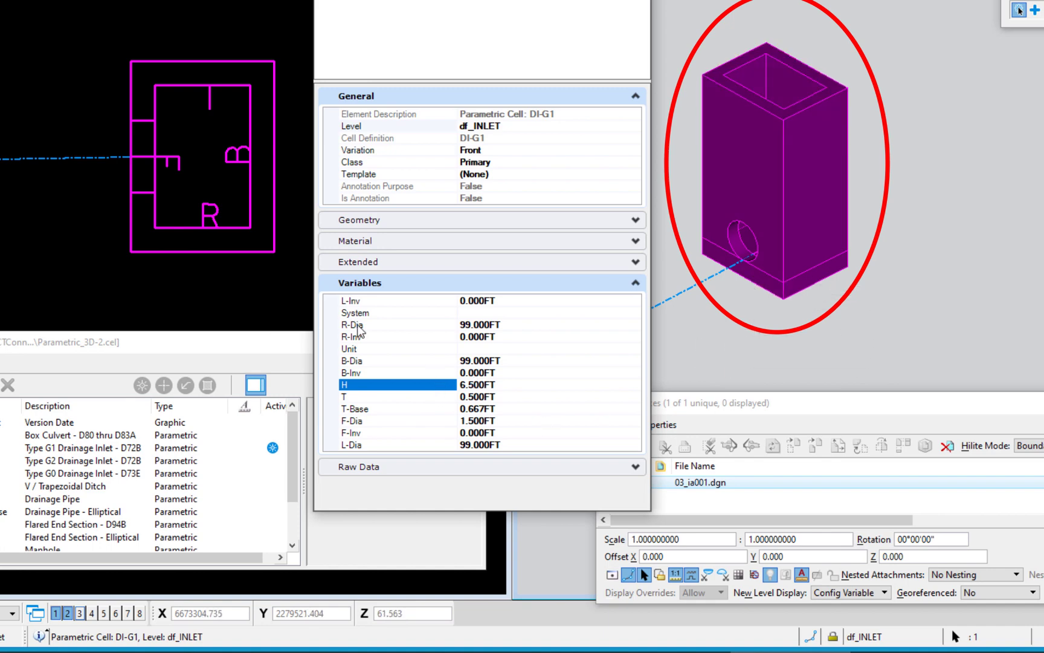
left_click(470, 325)
type("1.5")
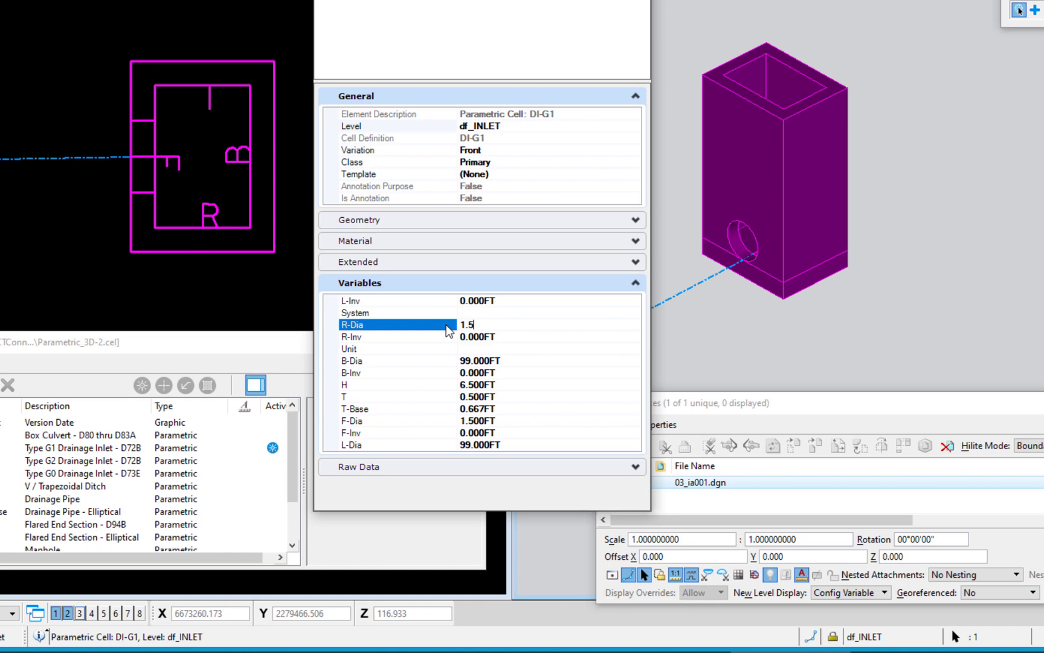
key("Return")
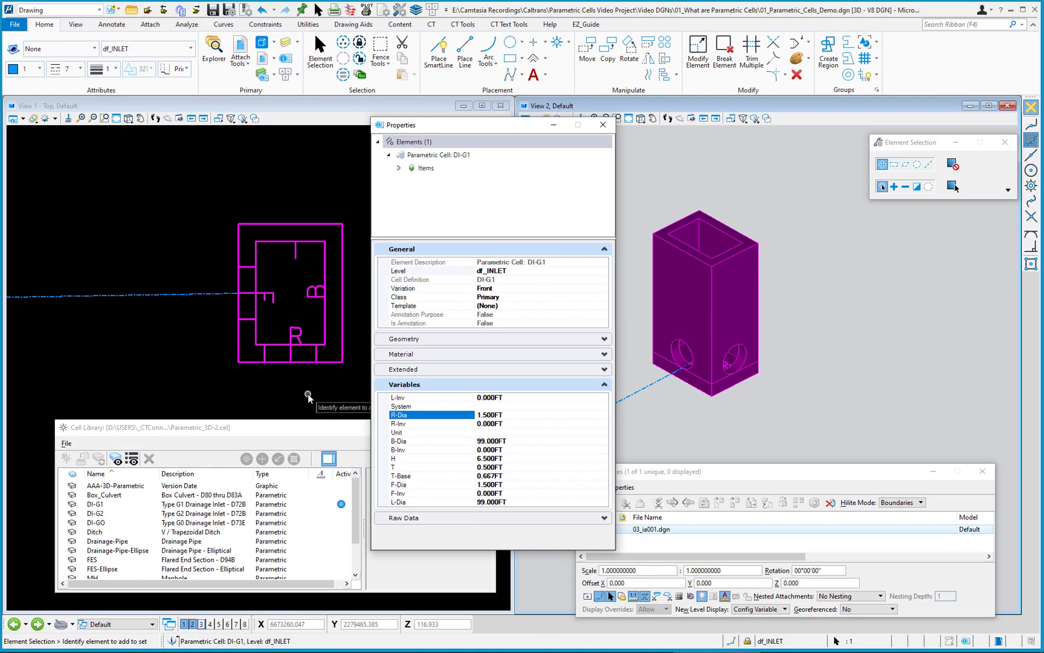
Step: Close Properties and the Cell Library, then display the 03_ia001.dgn road linework around the inlet
left_click(605, 126)
left_click(455, 316)
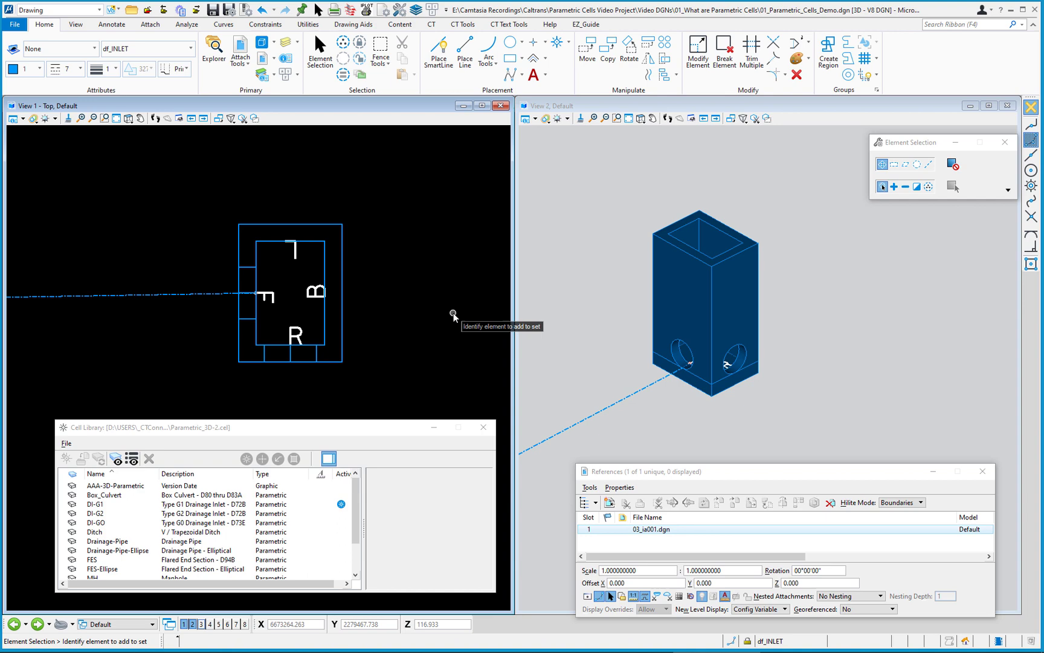
left_click(483, 428)
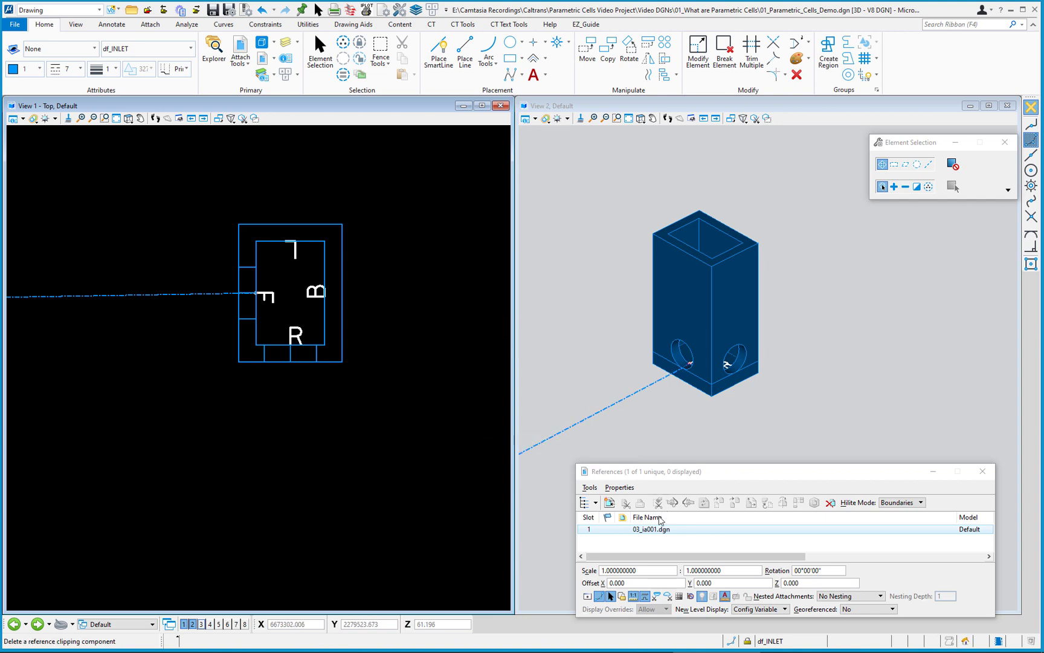
left_click(588, 596)
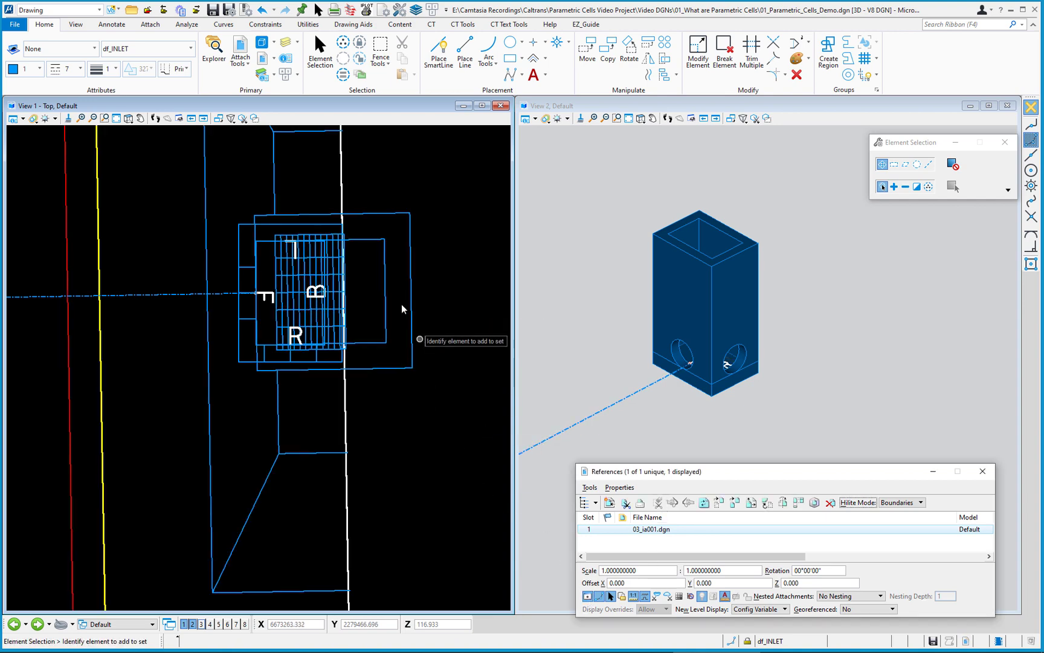
scroll(402, 305, "down", 1)
scroll(427, 316, "down", 2)
scroll(426, 315, "down", 2)
scroll(413, 326, "down", 1)
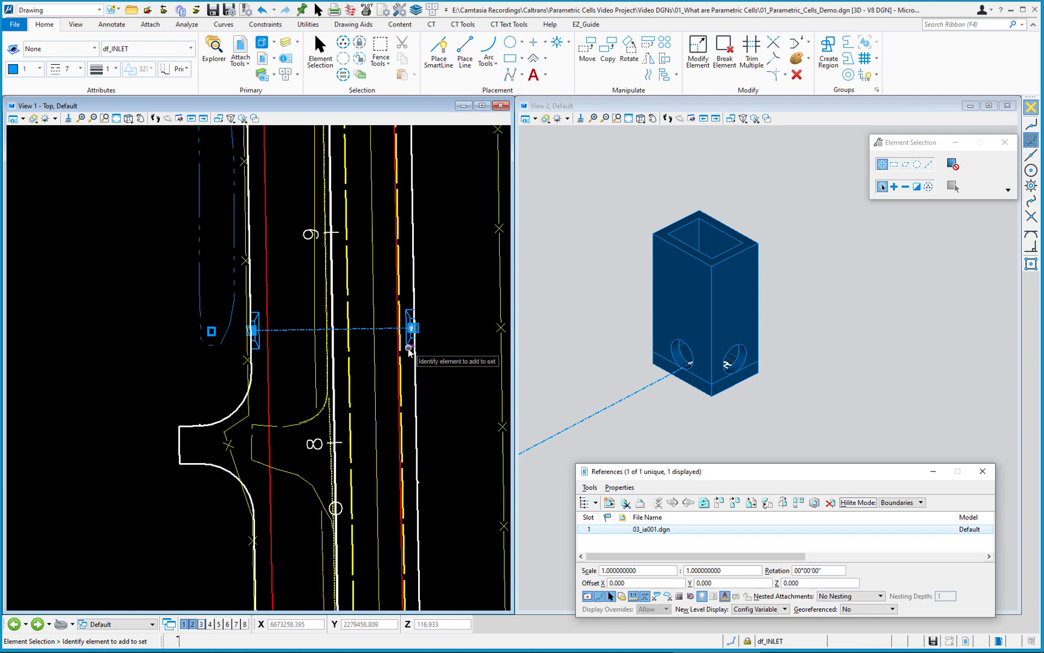
scroll(409, 351, "down", 1)
middle_click_drag(455, 268, 355, 303)
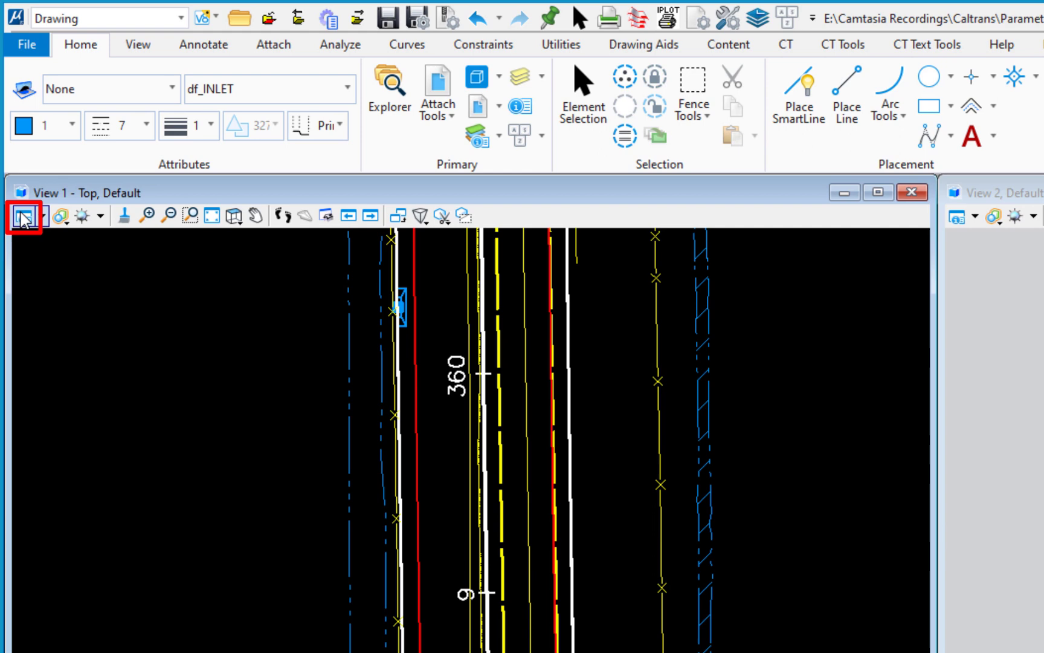
Step: Set View 1's background map type to Hybrid aerial imagery in View Attributes
left_click(22, 217)
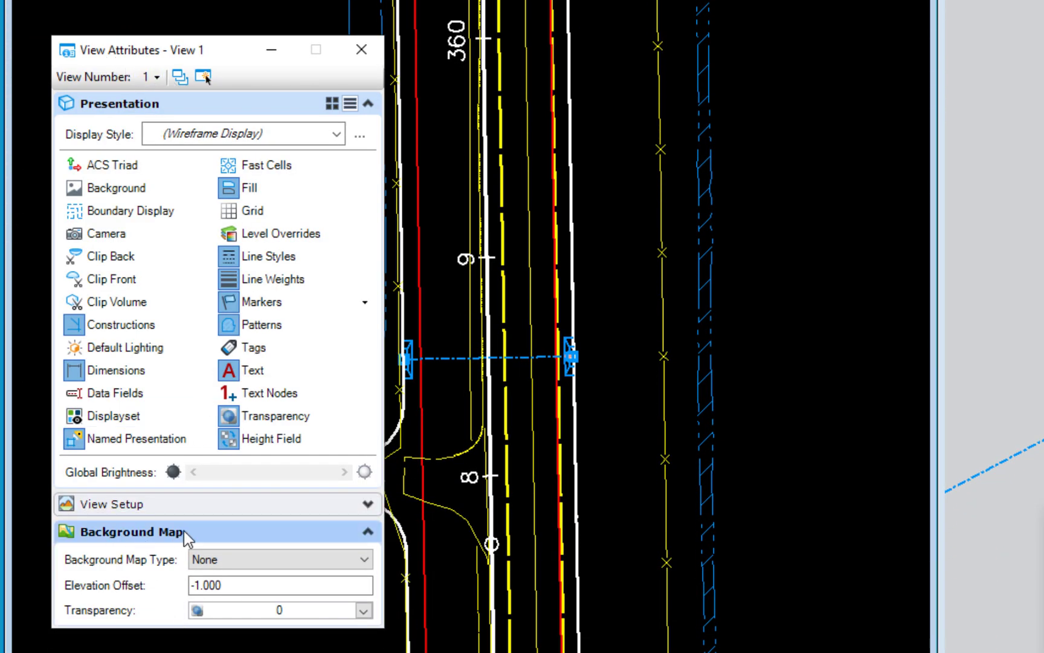
left_click(220, 565)
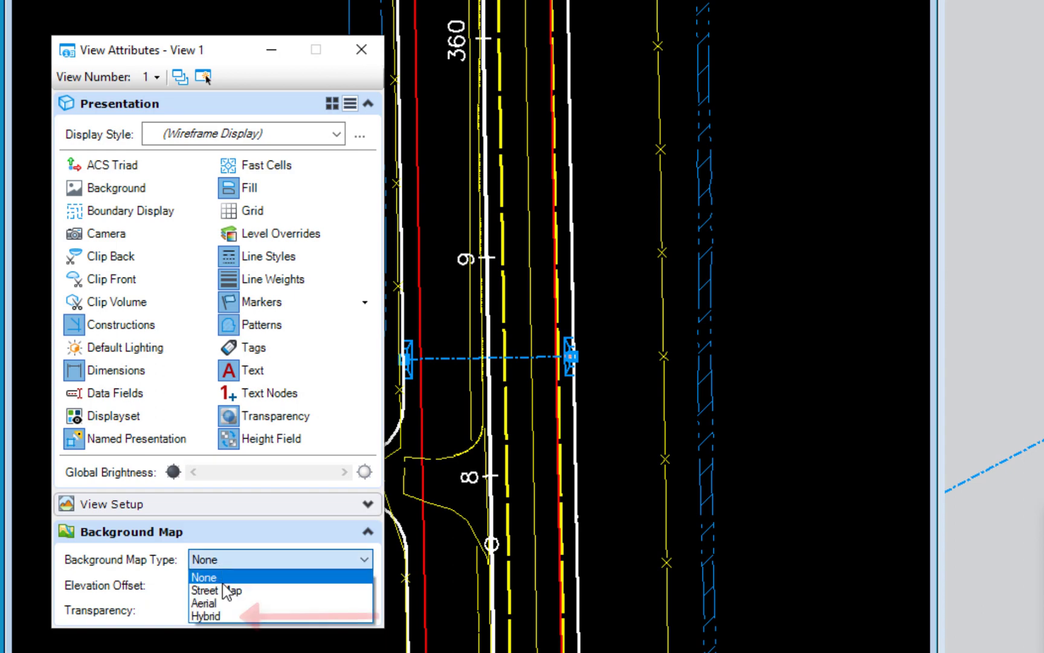
left_click(221, 617)
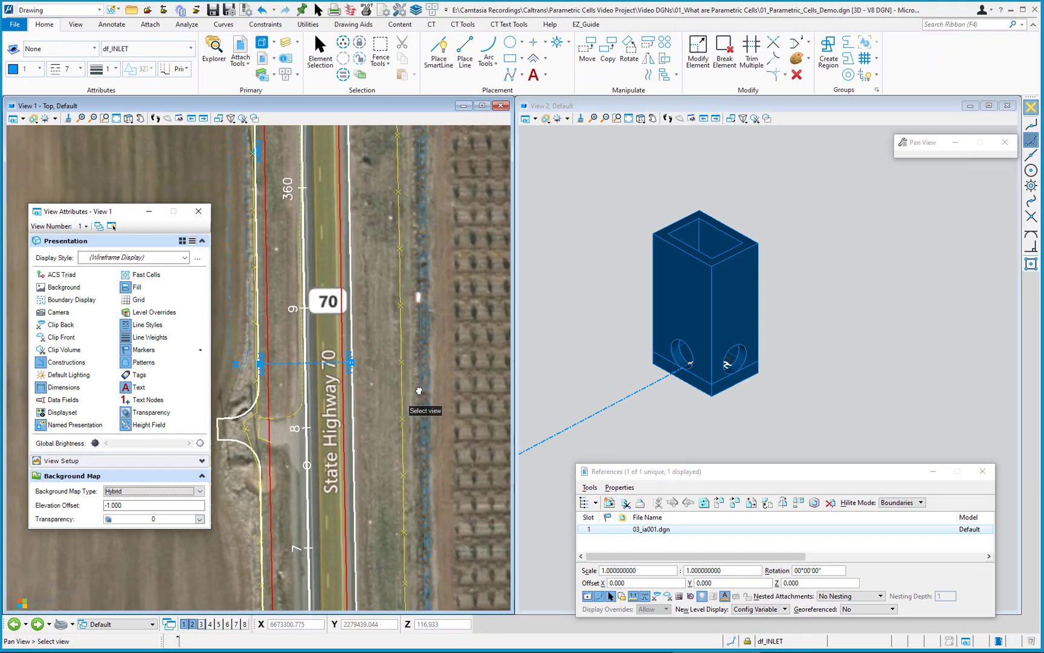
middle_click_drag(358, 422, 436, 394)
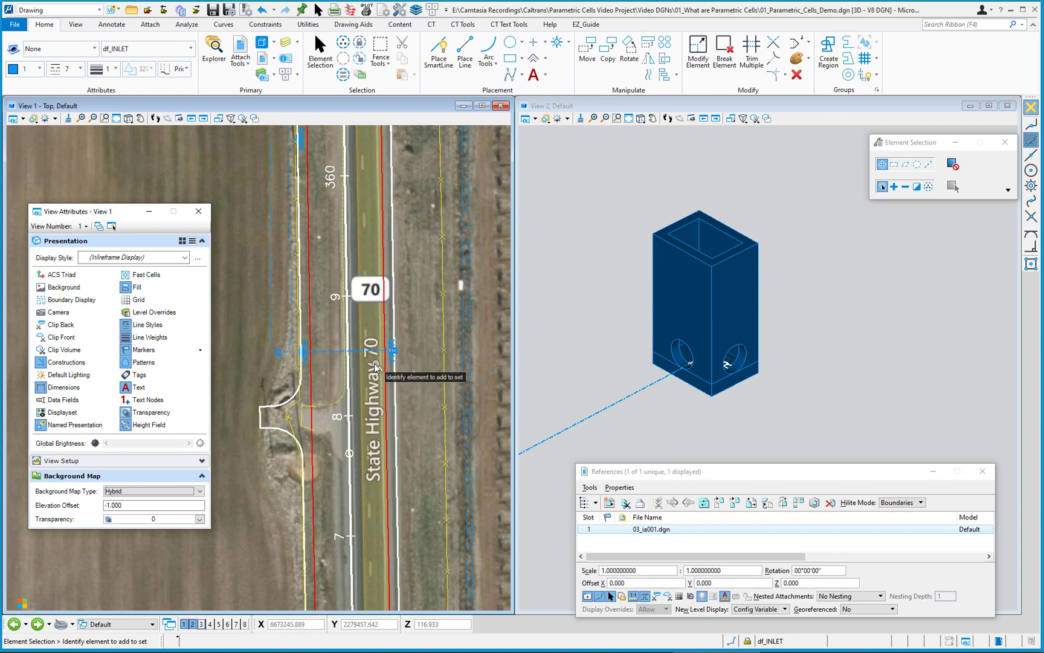
scroll(352, 357, "up", 2)
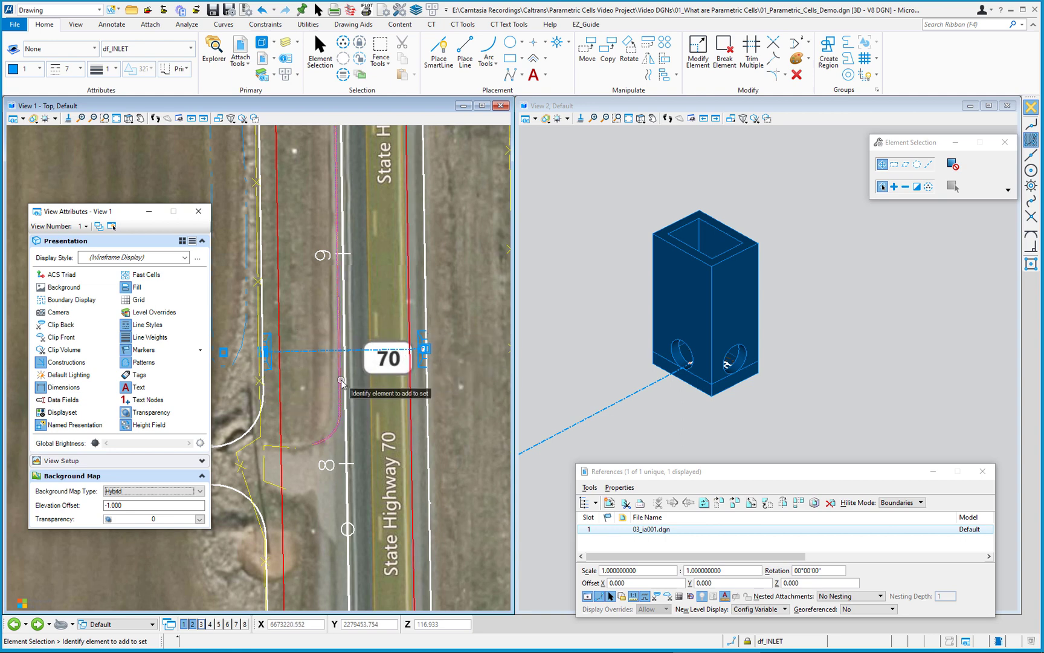
left_click(200, 214)
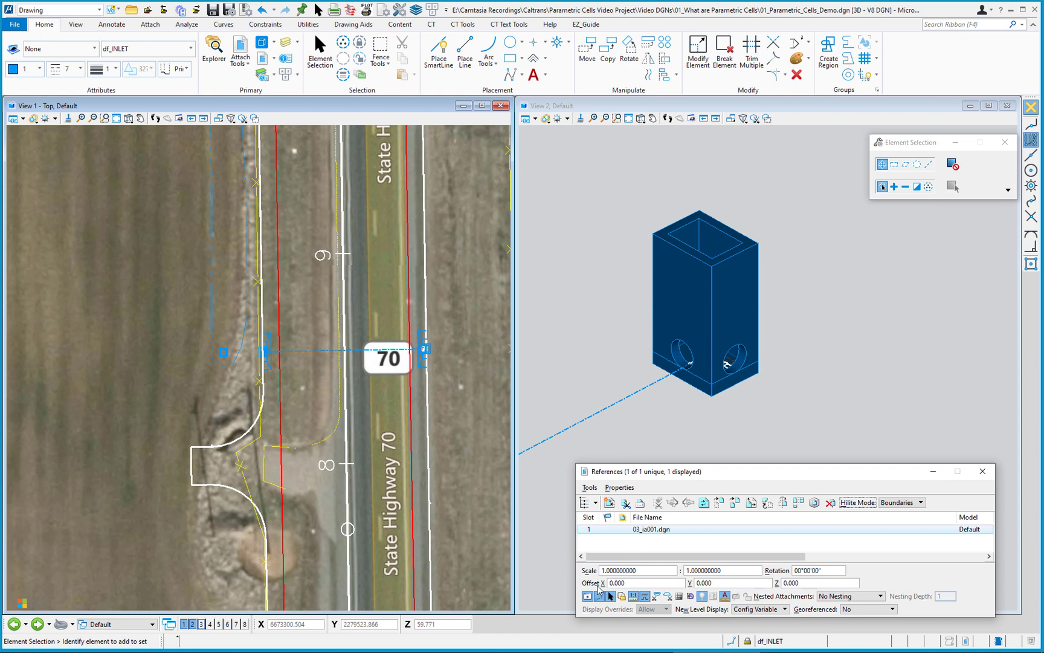
Step: Toggle off Display for reference 03_ia001.dgn so only the inlet remains over the aerial map
left_click(599, 595)
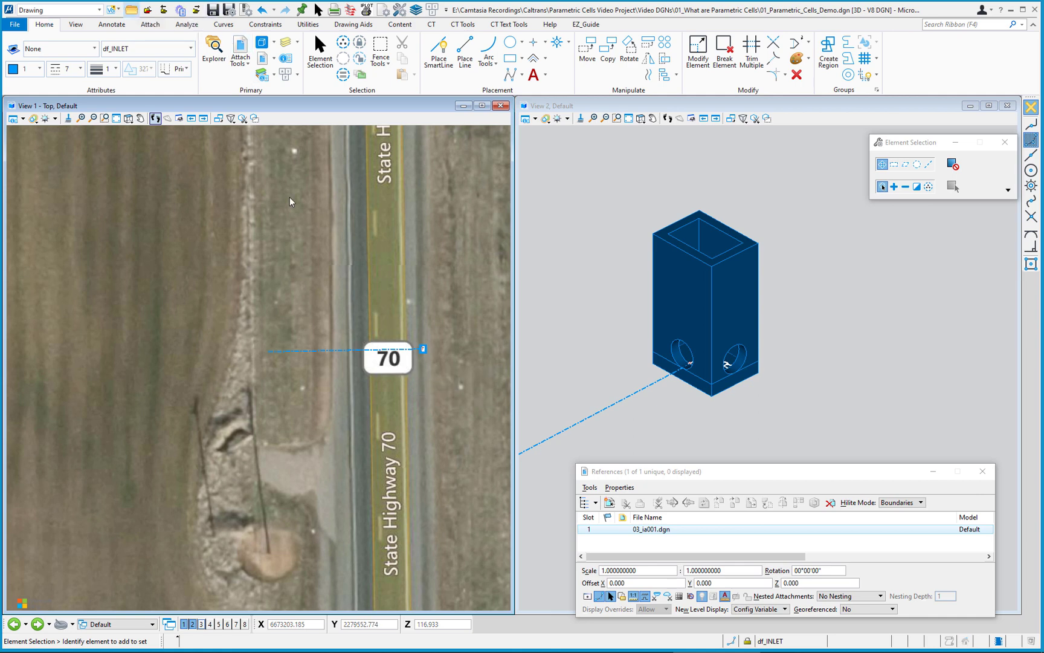
key("Escape")
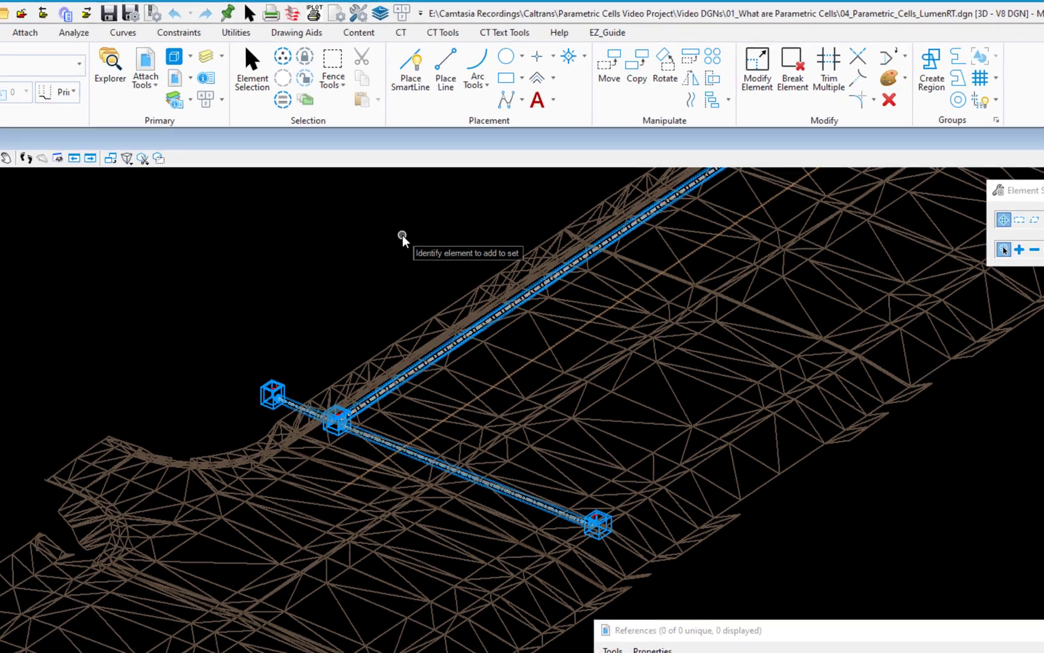
Step: Set the 3D view of 04_Parametric_Cells_LumenRT.dgn to the Illustration: Modeling display style
right_click(403, 237)
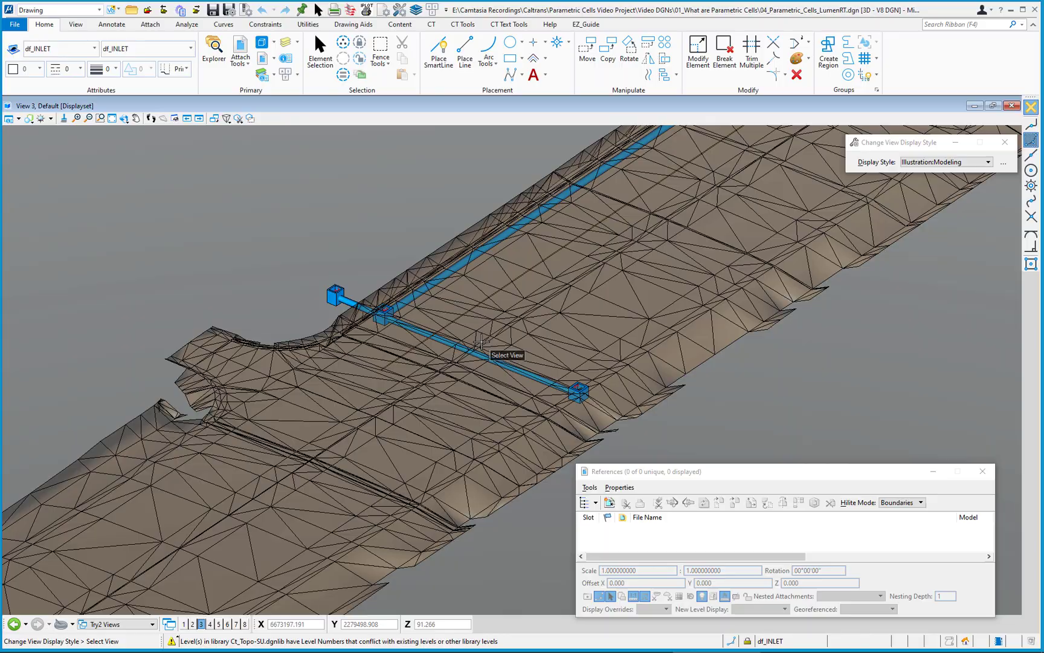
Step: Rotate the terrain view to a lower oblique angle revealing pipes beneath grade
right_click_drag(490, 363, 428, 305, "shift")
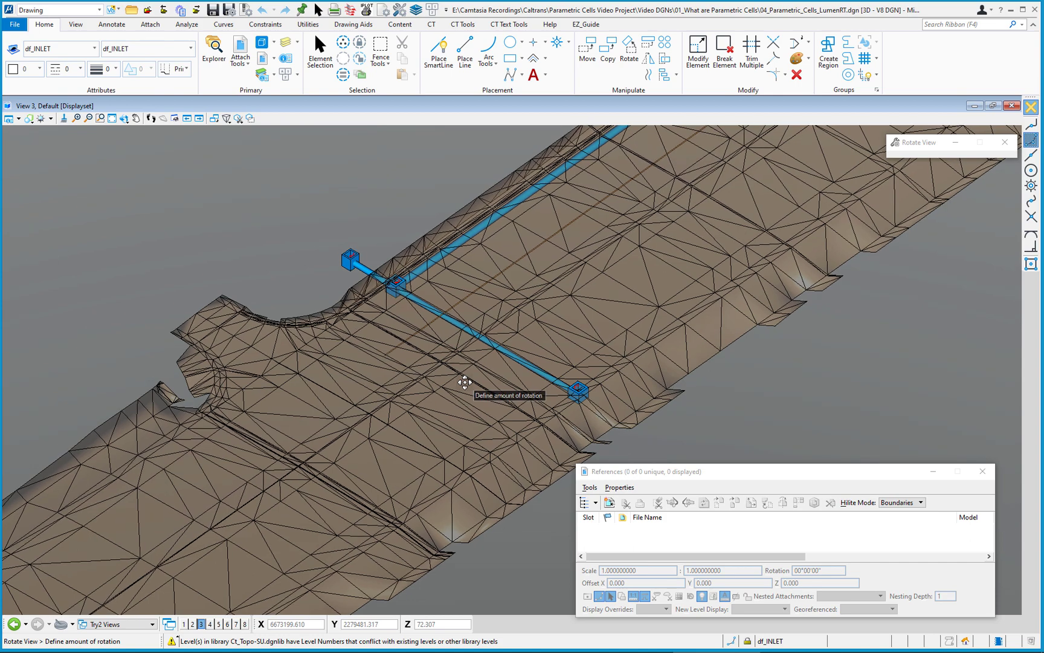
right_click(465, 385)
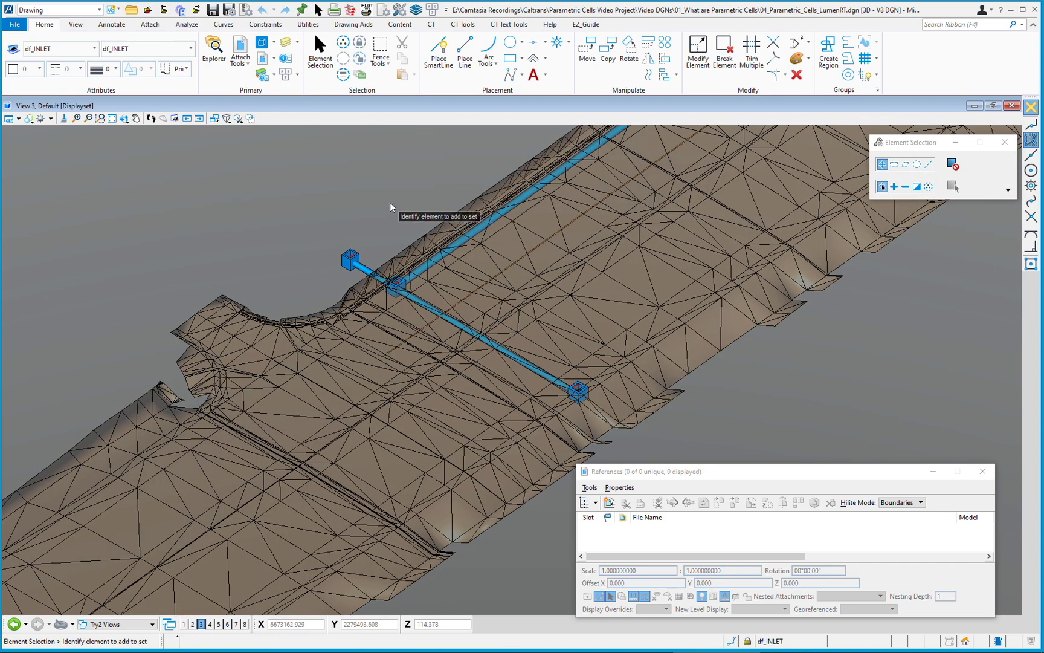